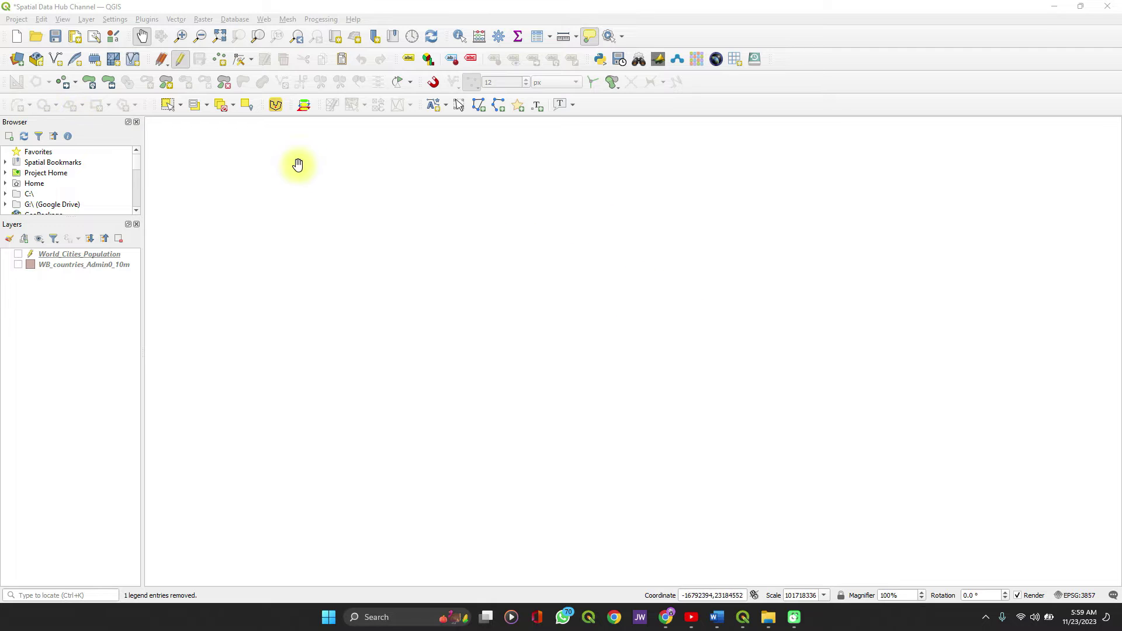
# Save the current project and start a new empty project
pyautogui.click(17, 39)
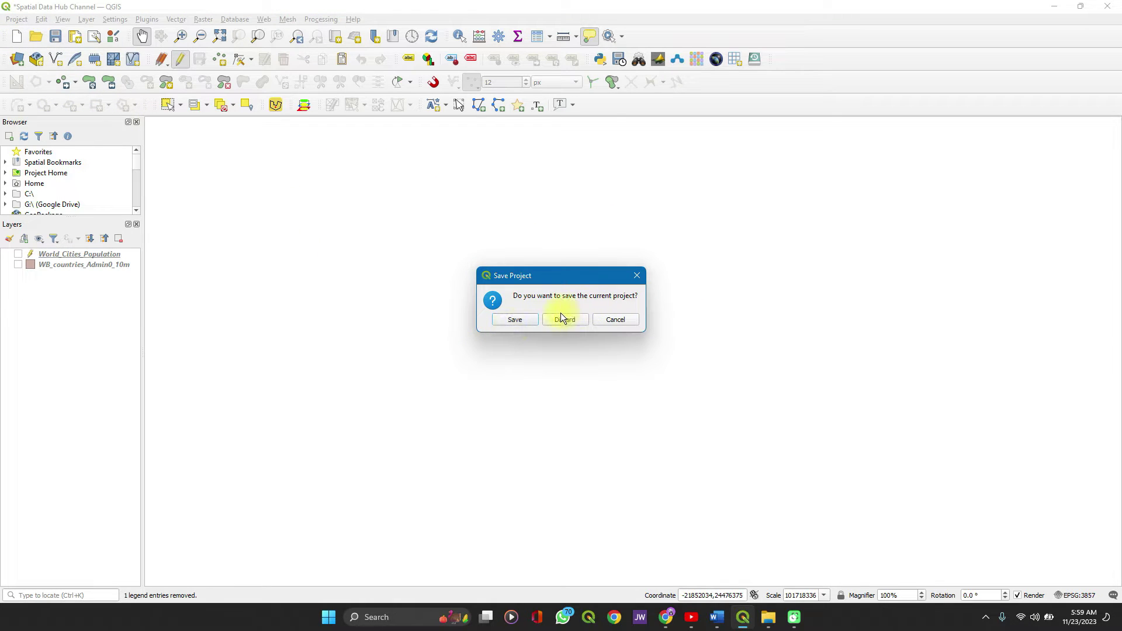
pyautogui.click(525, 319)
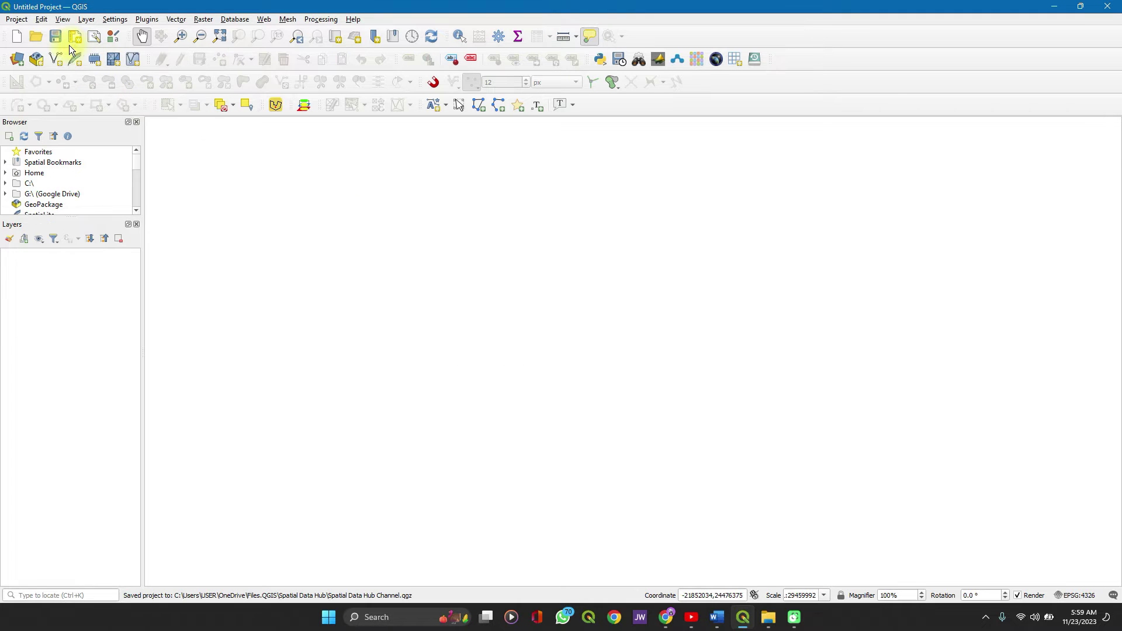
pyautogui.click(13, 21)
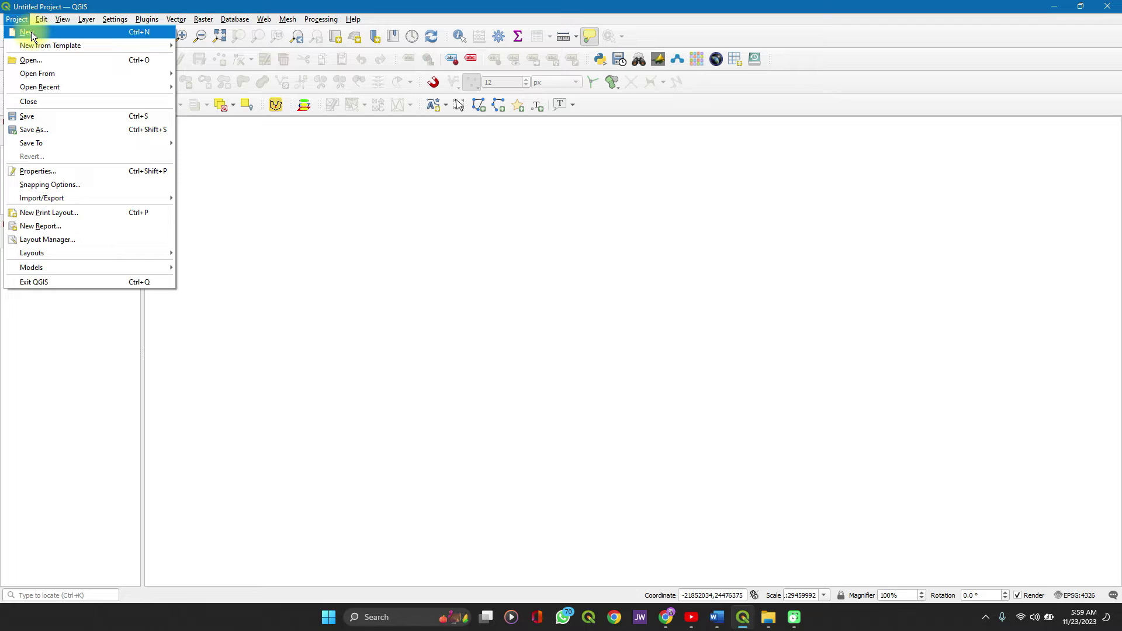
pyautogui.click(34, 36)
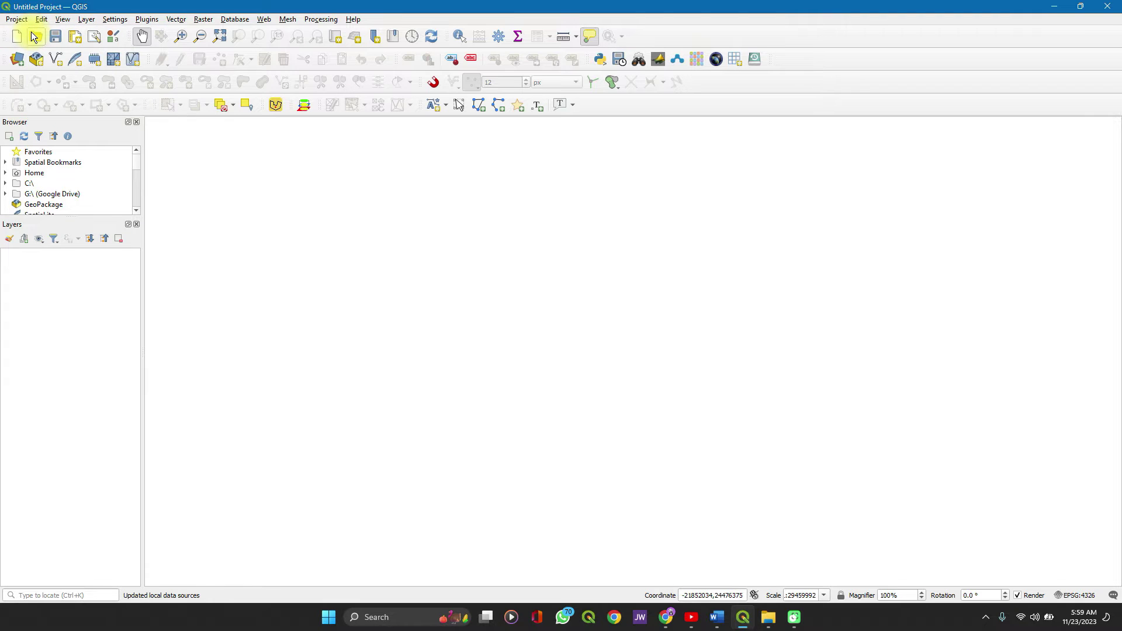
pyautogui.click(391, 342)
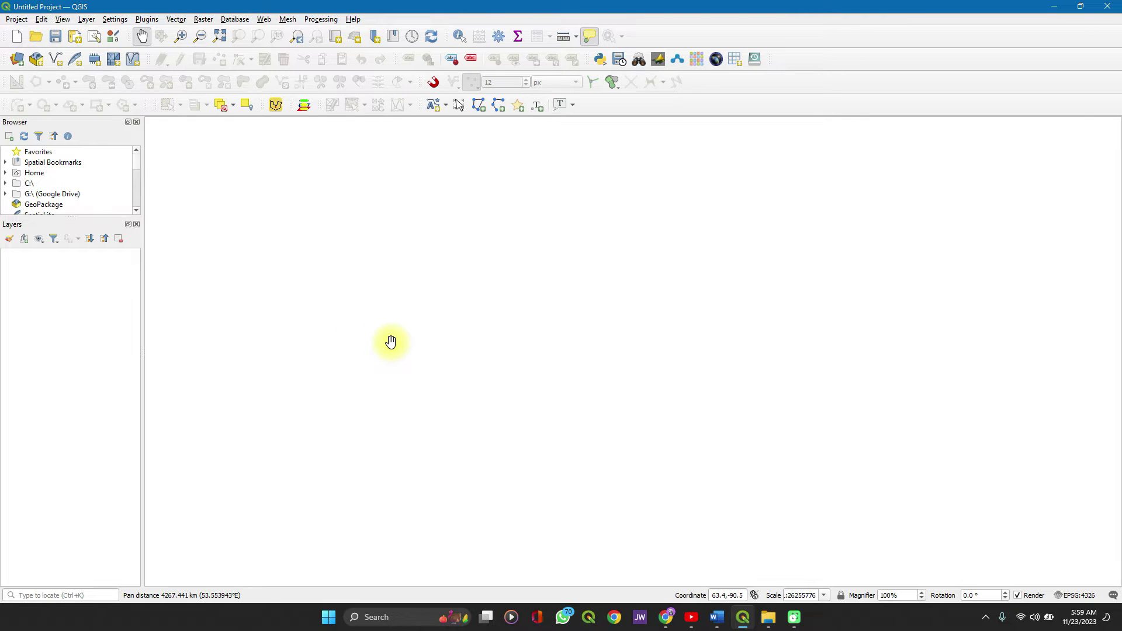
pyautogui.click(391, 342)
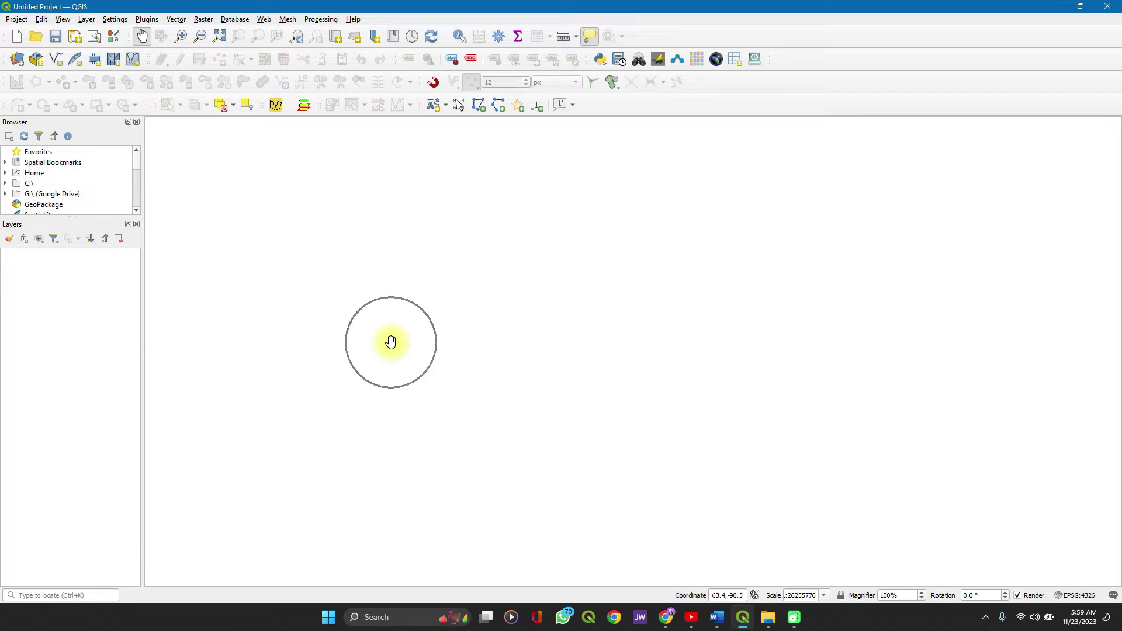
pyautogui.click(54, 39)
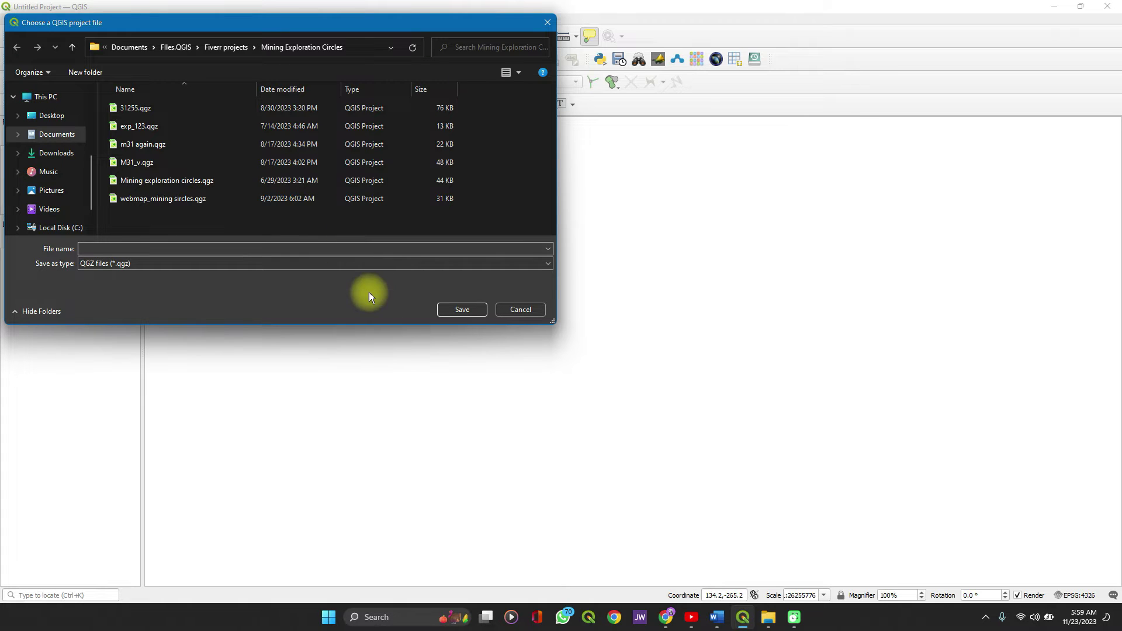
pyautogui.click(505, 315)
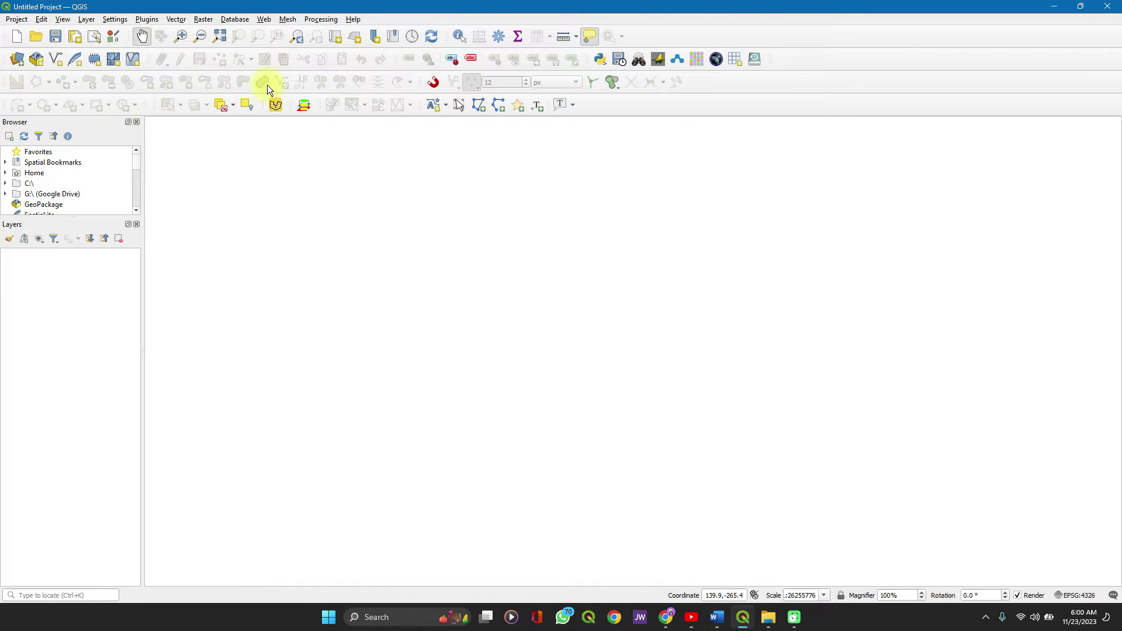
pyautogui.rightClick(840, 30)
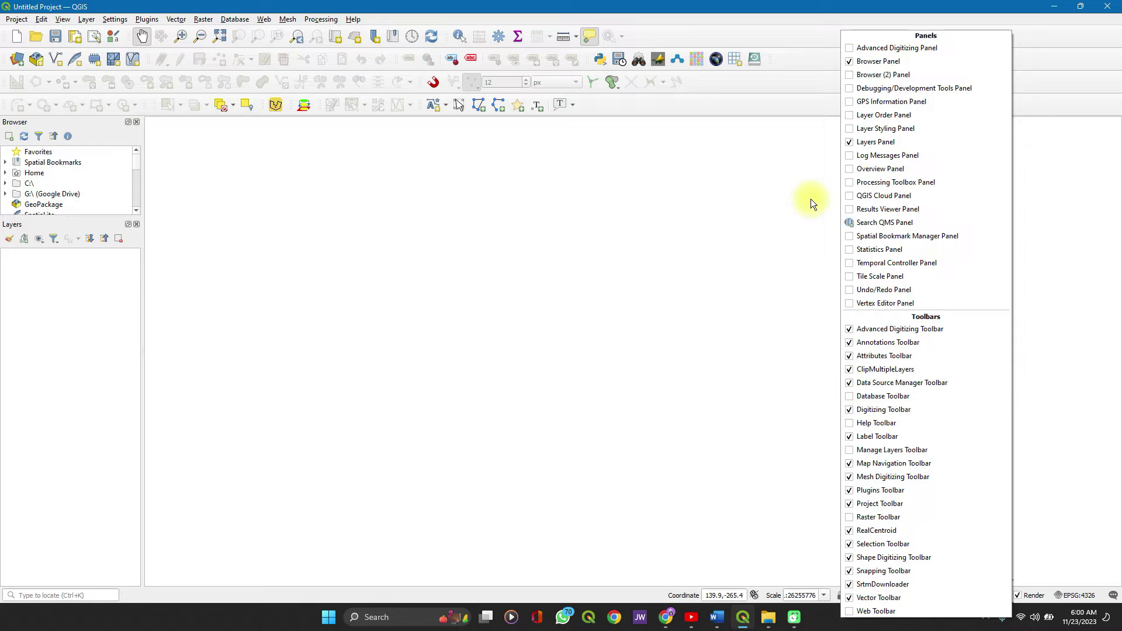
pyautogui.click(796, 43)
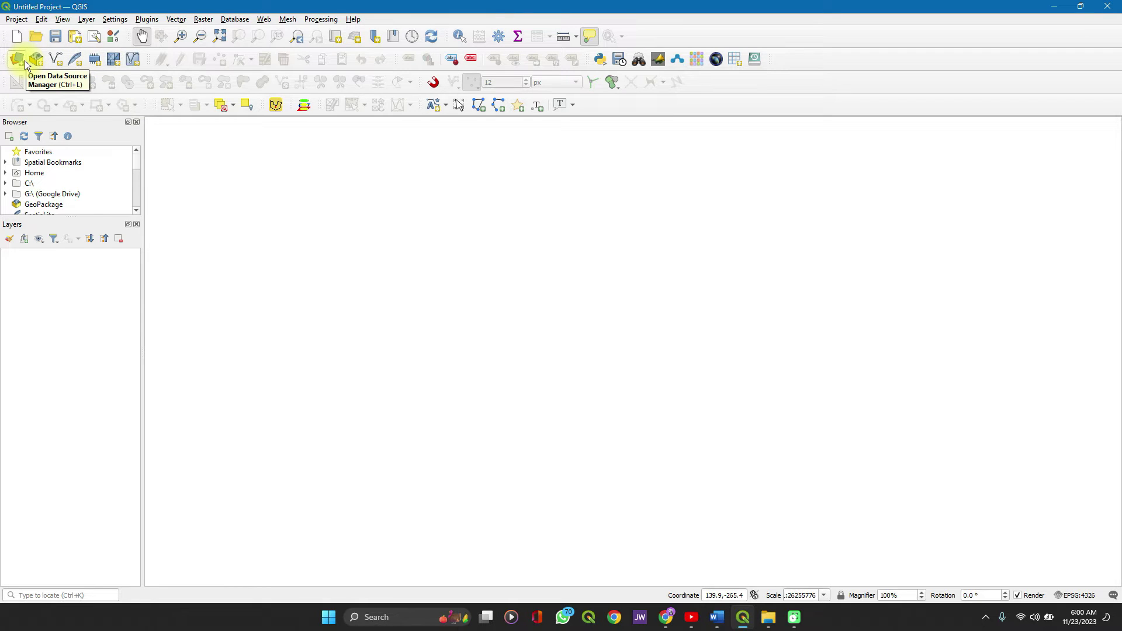
# Start a new shapefile layer and set its output file to shp in the Spatial Data Hub folder
pyautogui.click(55, 59)
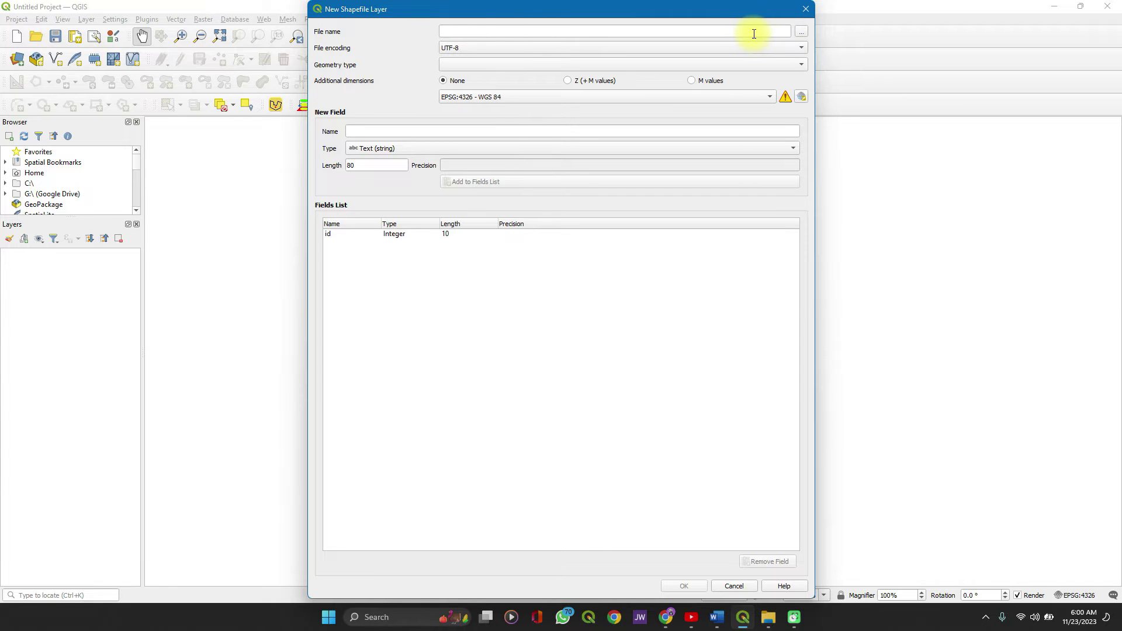
pyautogui.click(799, 32)
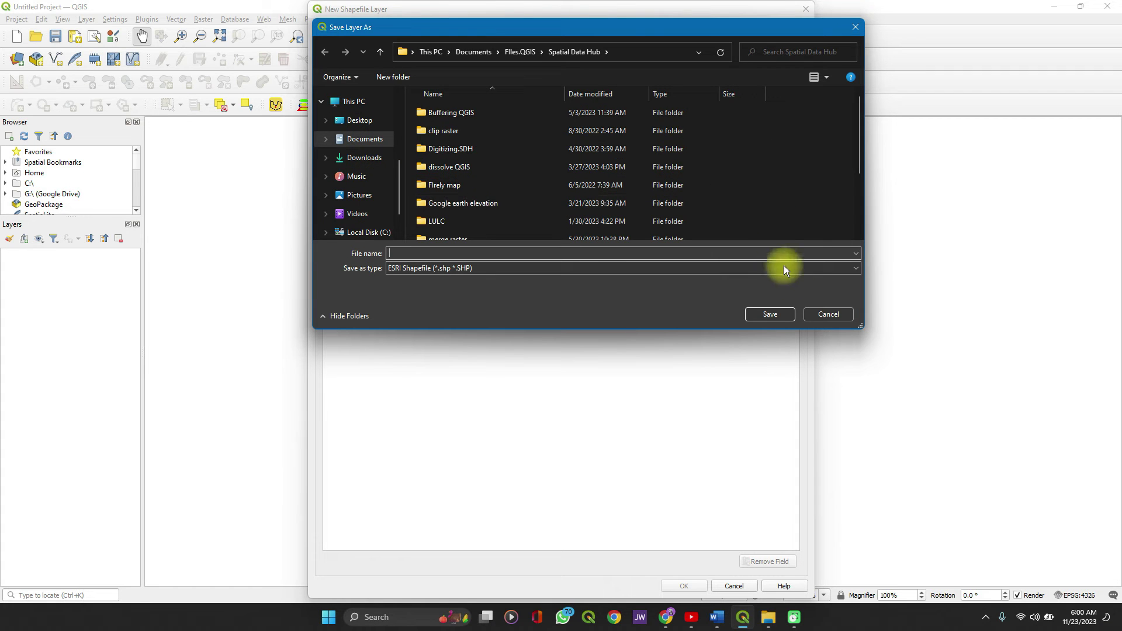
pyautogui.click(821, 314)
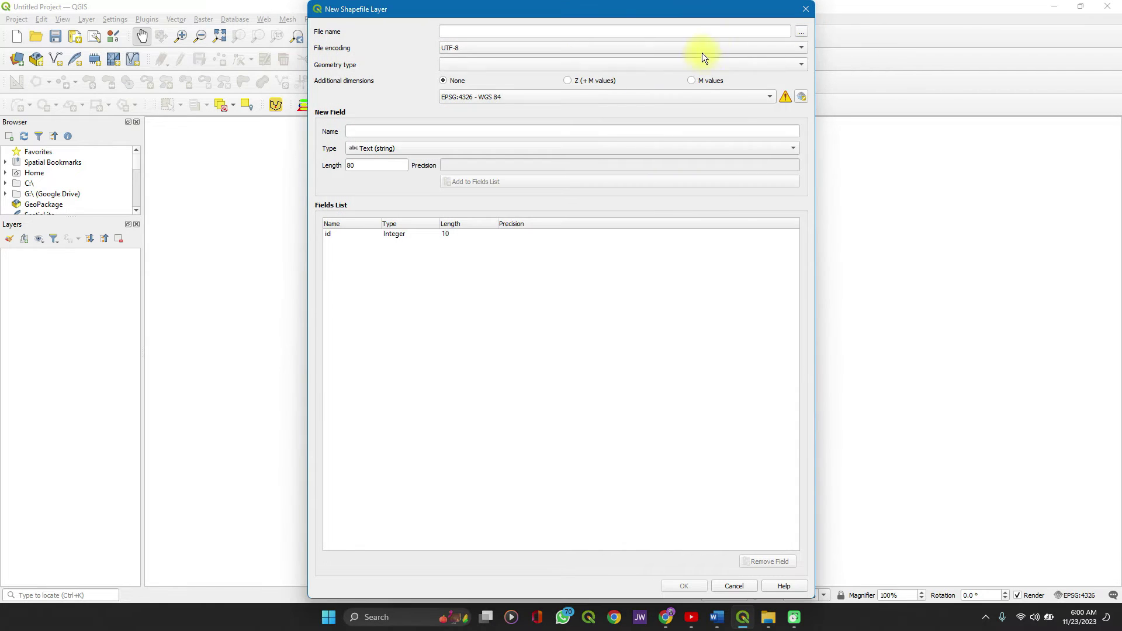
pyautogui.click(800, 34)
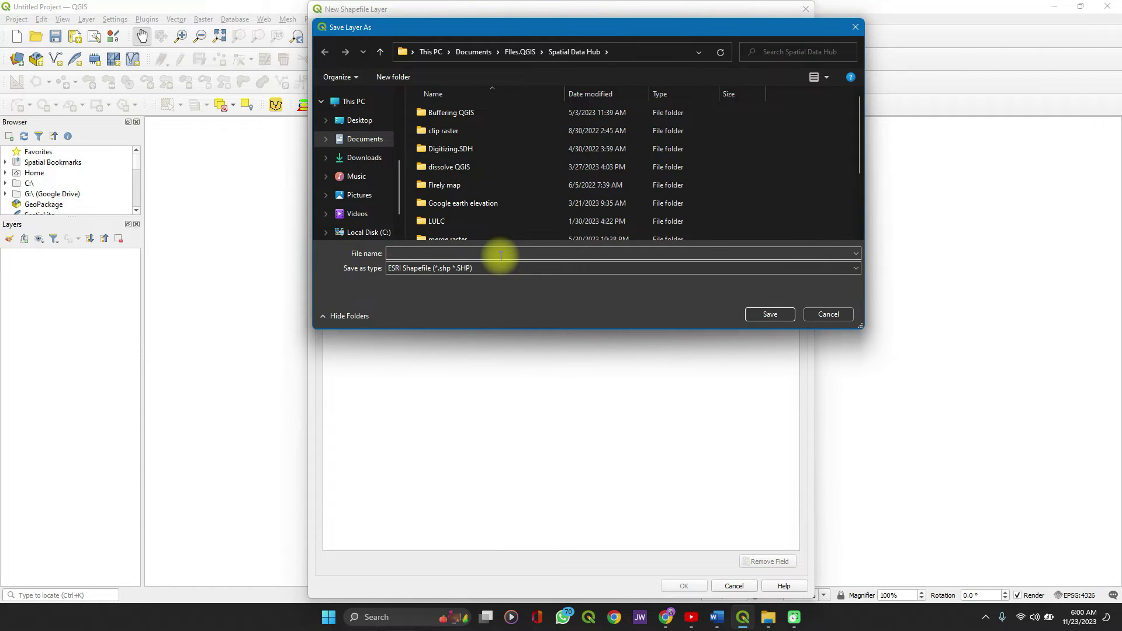
pyautogui.write('s')
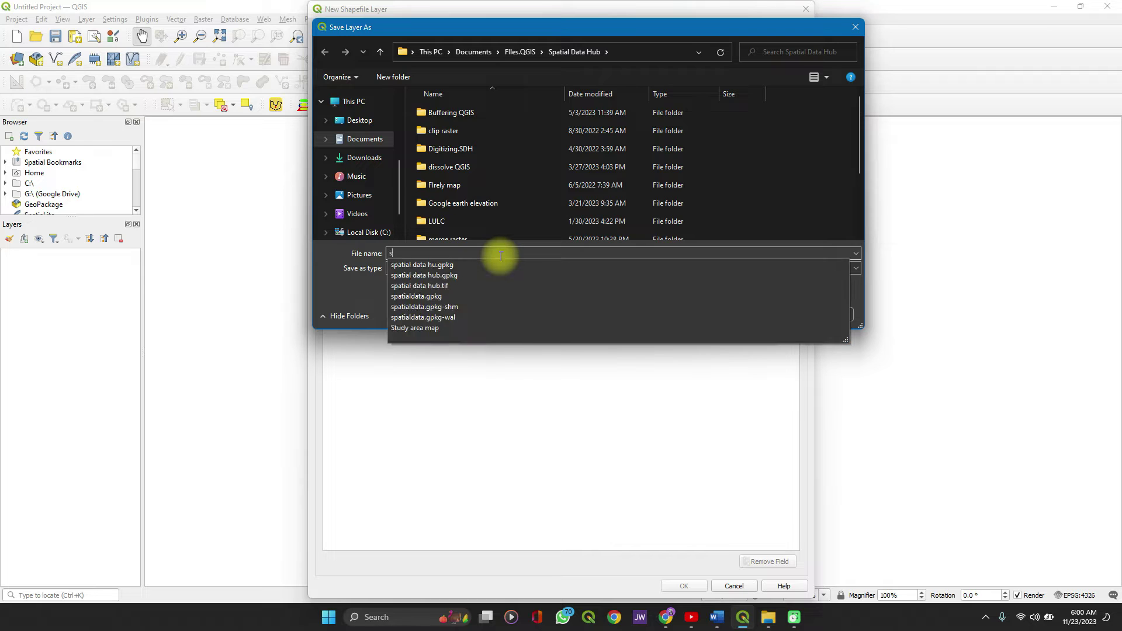
pyautogui.write('hp')
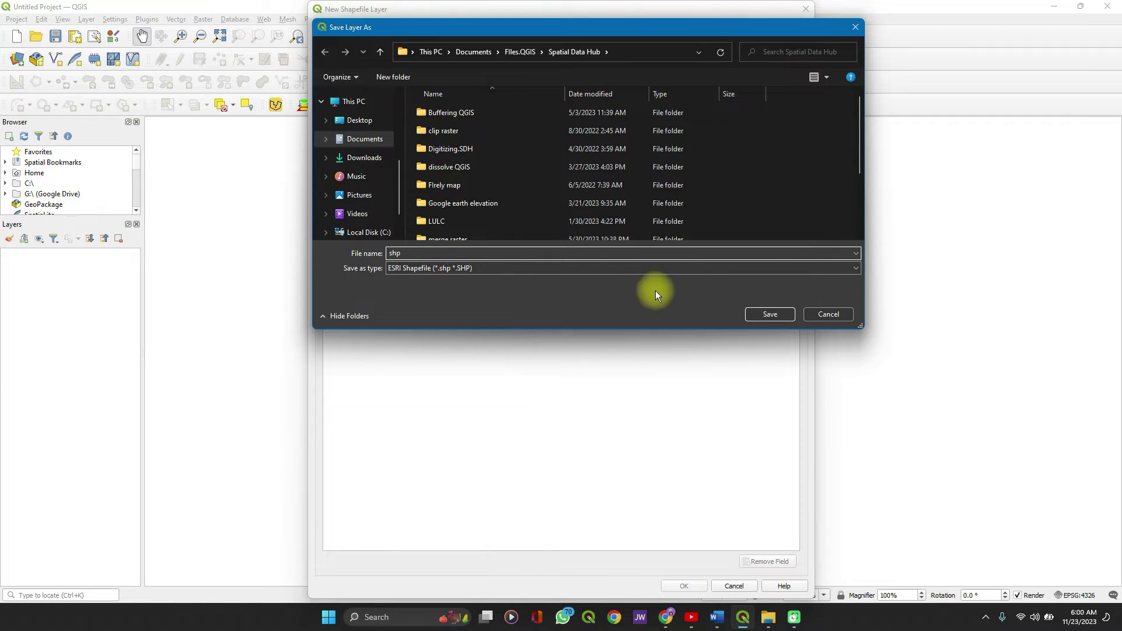
pyautogui.click(770, 313)
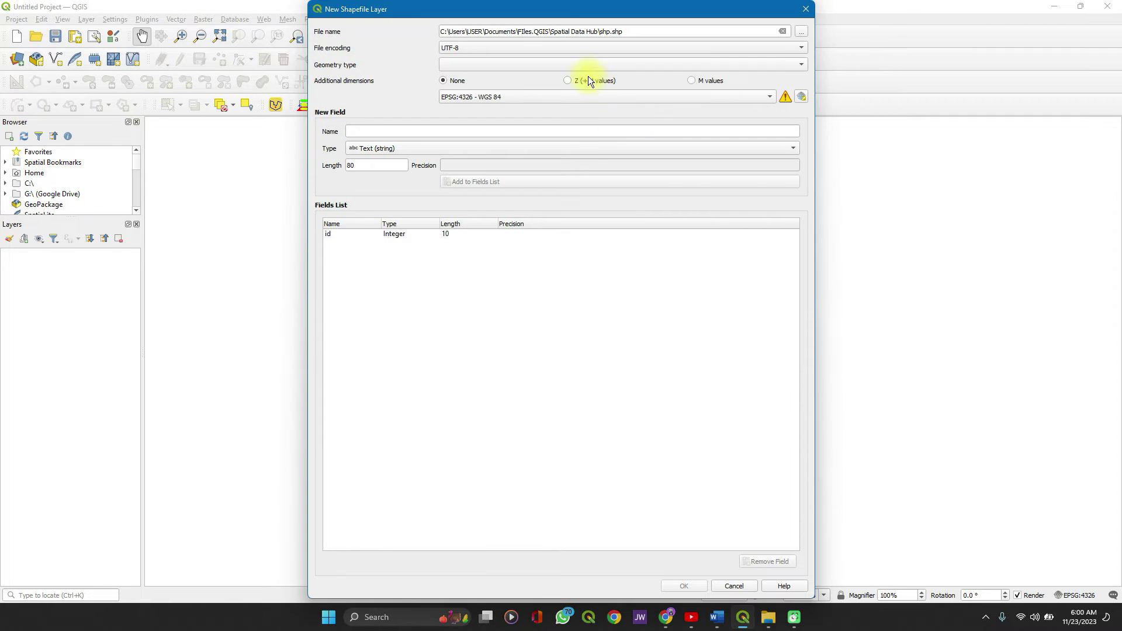
# Set the new shapefile's geometry type to Point and its coordinate reference system to EPSG:4326 - WGS 84
pyautogui.click(541, 65)
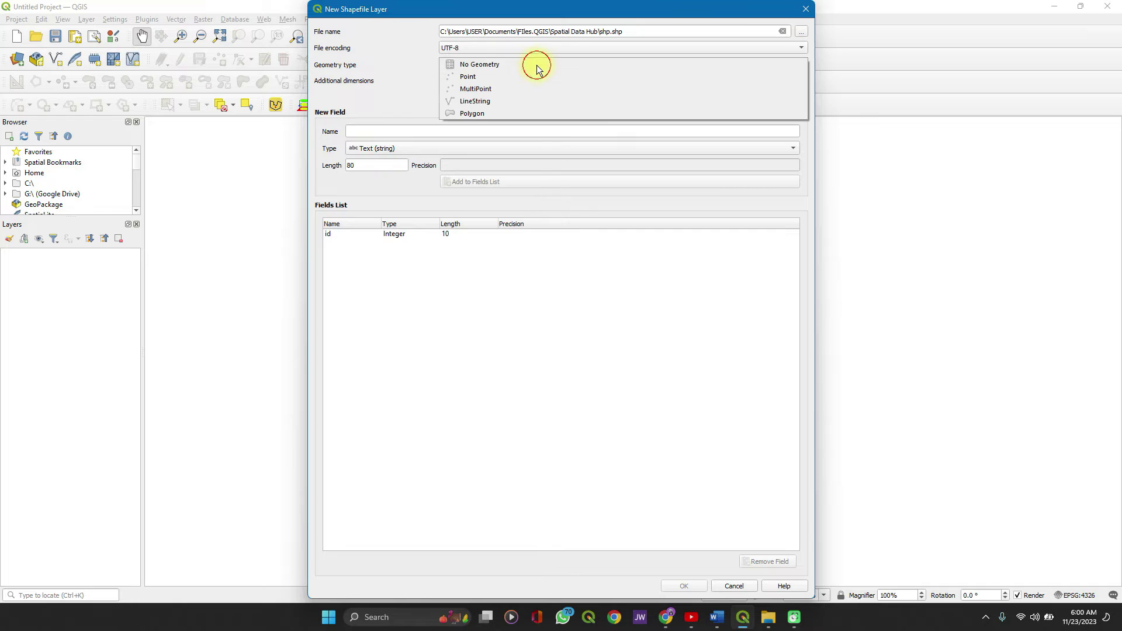
pyautogui.click(483, 75)
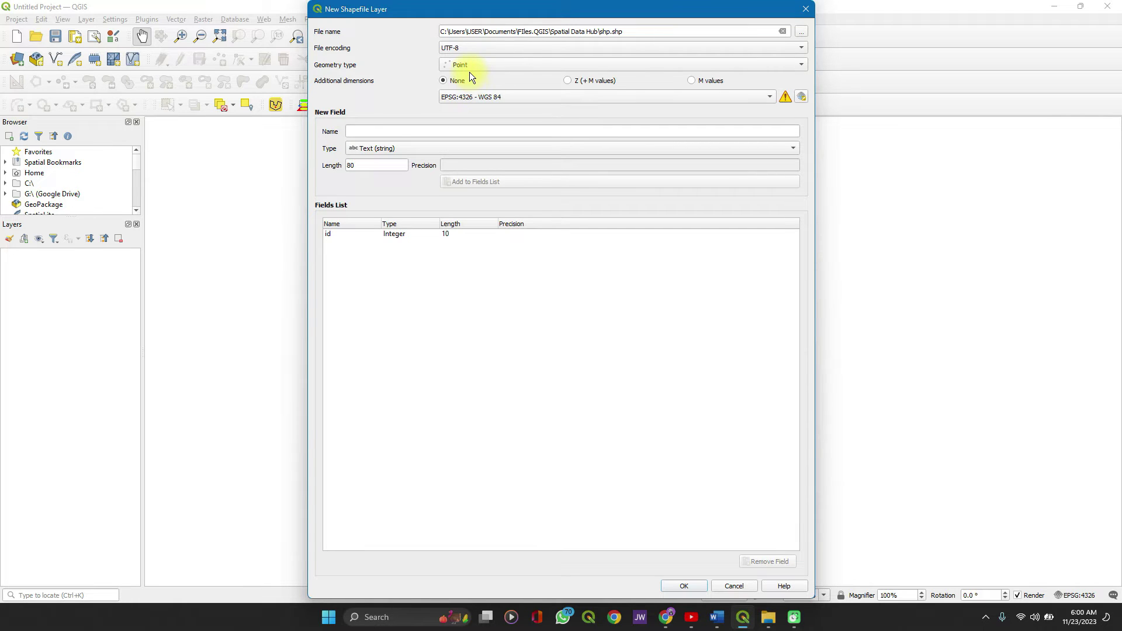
pyautogui.click(469, 69)
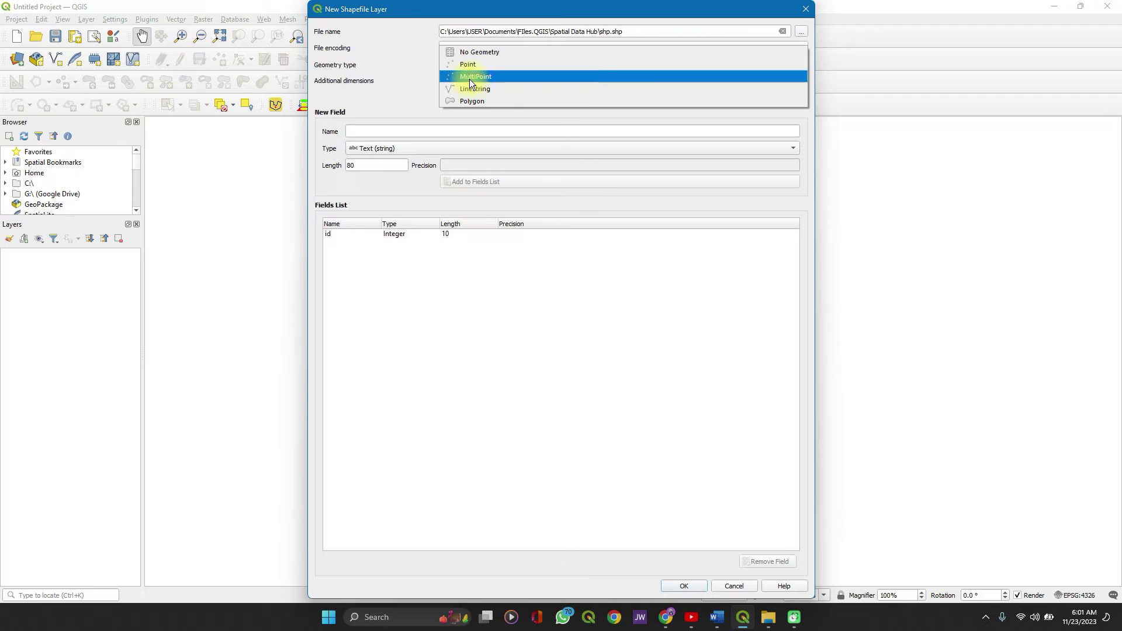
pyautogui.click(405, 97)
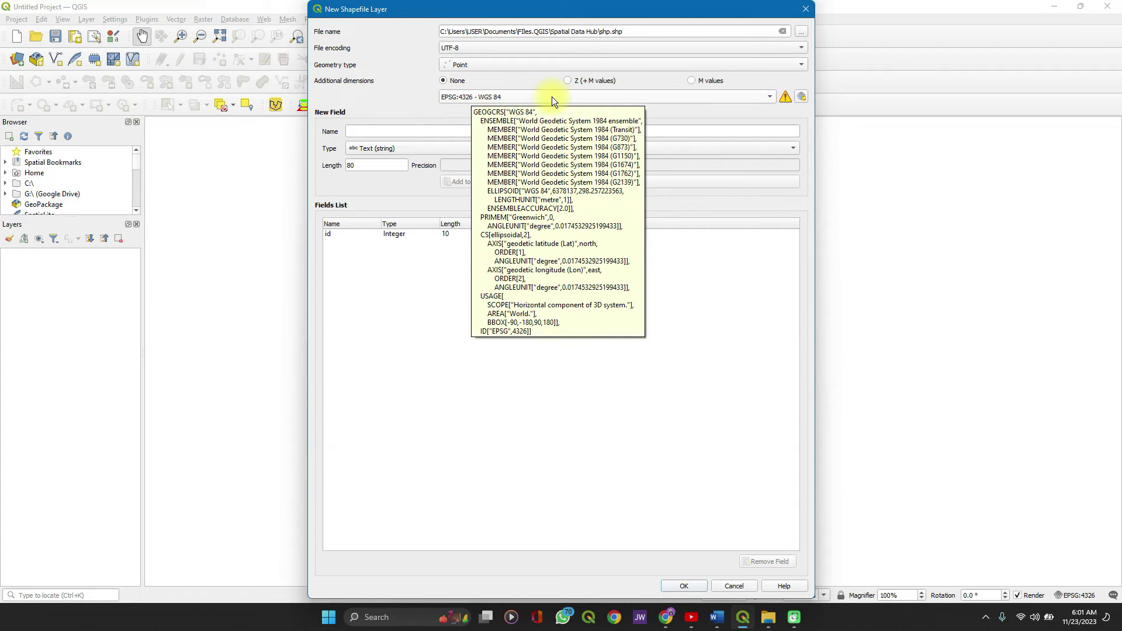
pyautogui.click(770, 95)
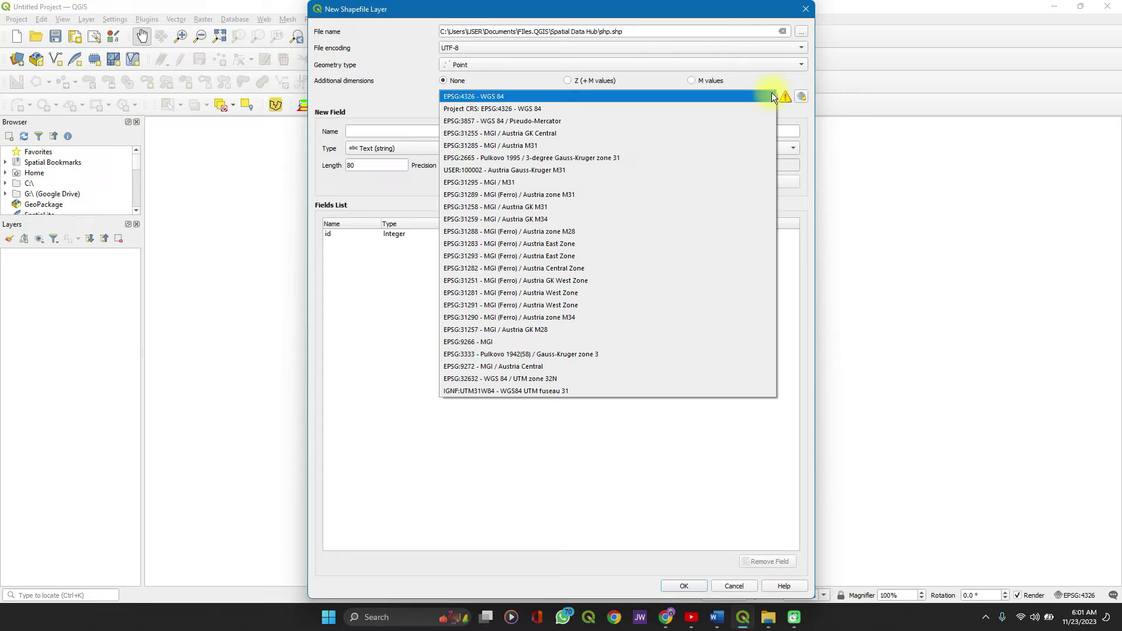
pyautogui.click(728, 98)
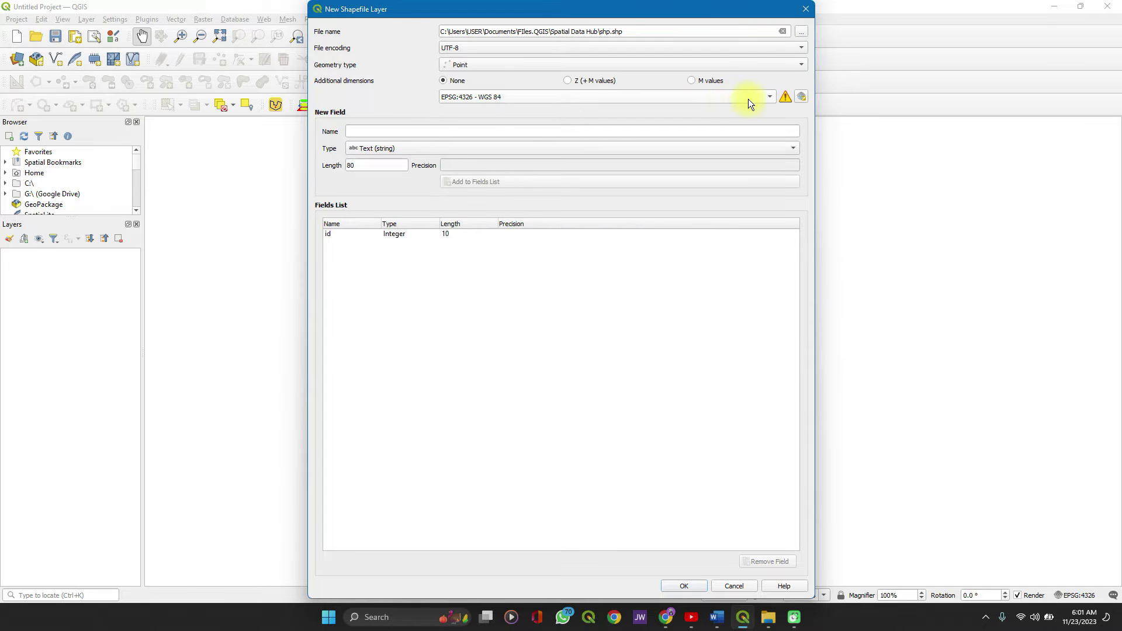
pyautogui.click(804, 98)
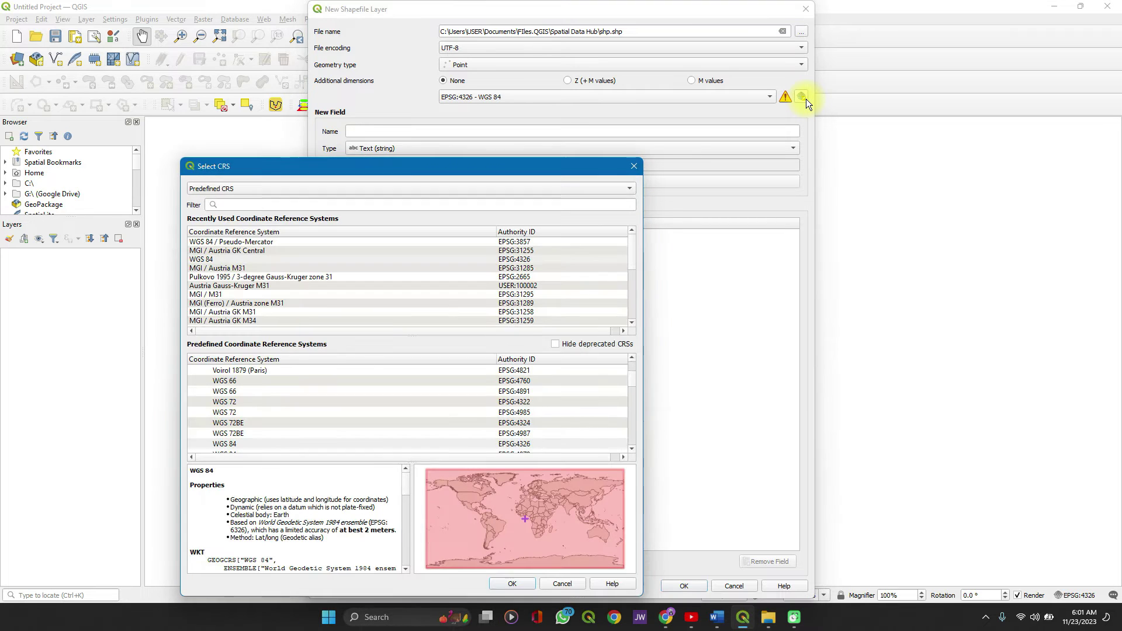
pyautogui.click(299, 206)
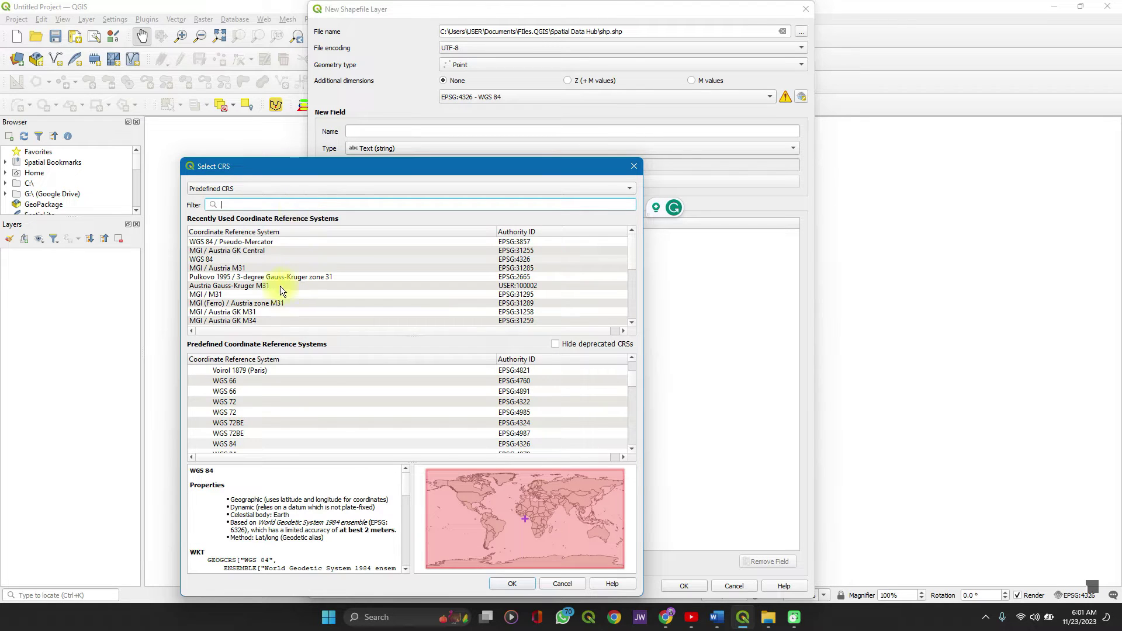
pyautogui.click(629, 170)
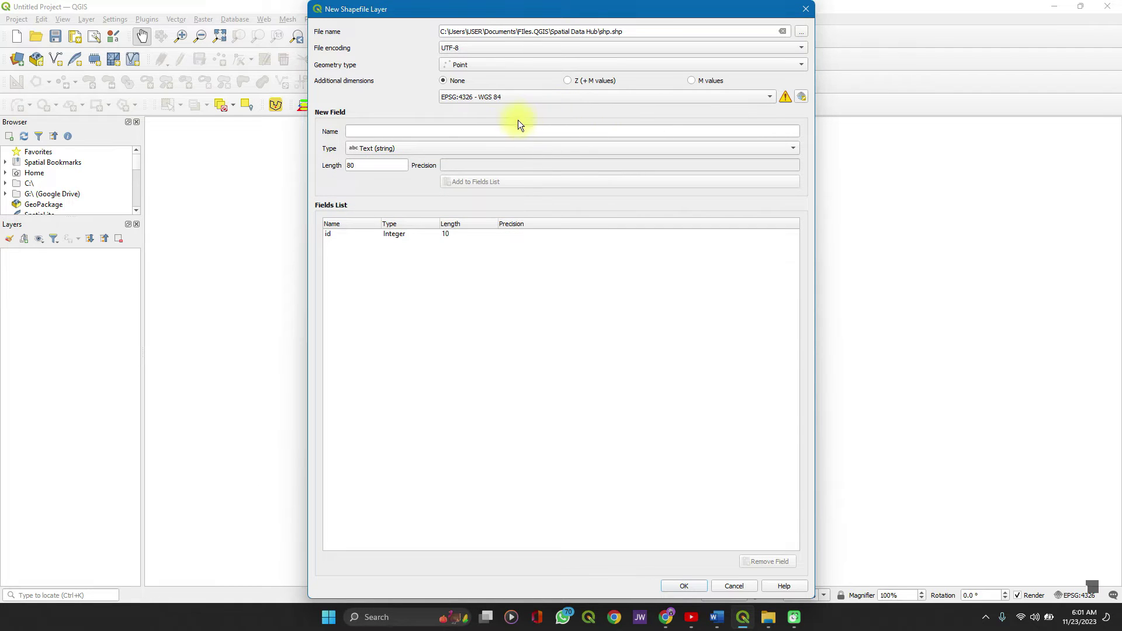
# Add a text (string) field called name to the shapefile's fields list
pyautogui.click(376, 133)
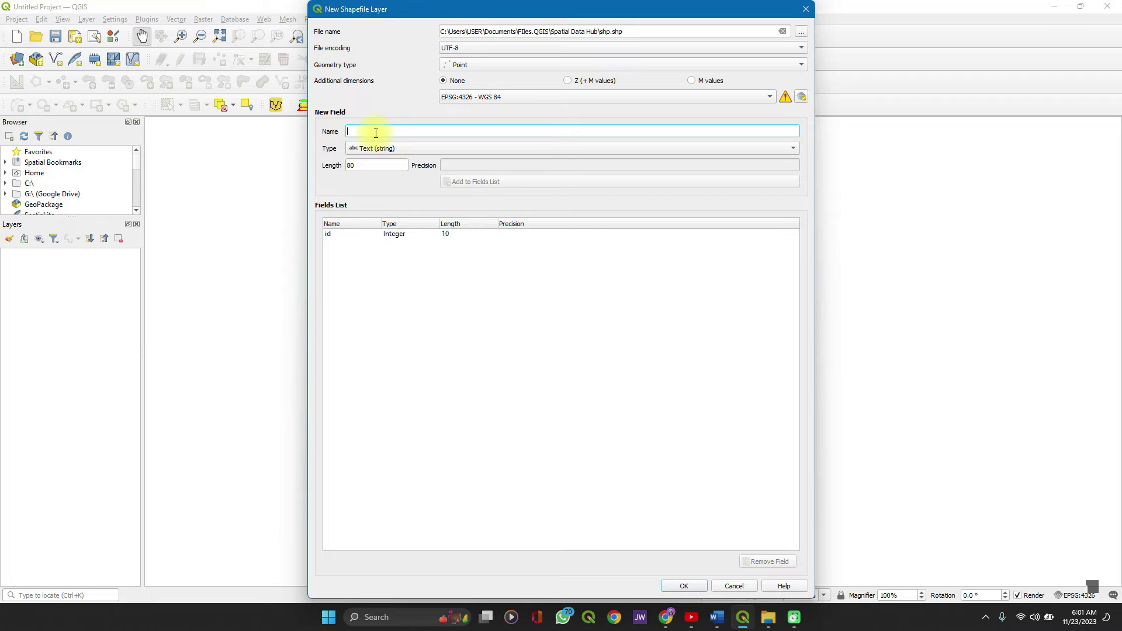
pyautogui.write('name')
pyautogui.click(474, 180)
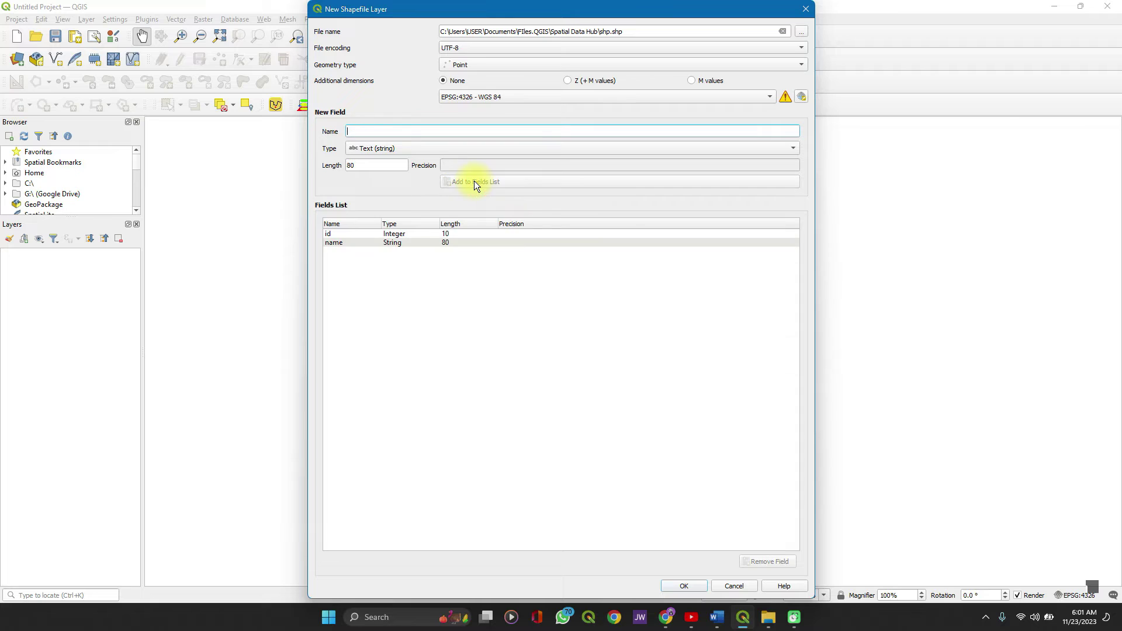
# Add a decimal (double) field called dist to the shapefile's fields list and create the layer
pyautogui.click(444, 133)
pyautogui.write('dist')
pyautogui.moveTo(347, 131); pyautogui.dragTo(365, 128)
pyautogui.click(415, 147)
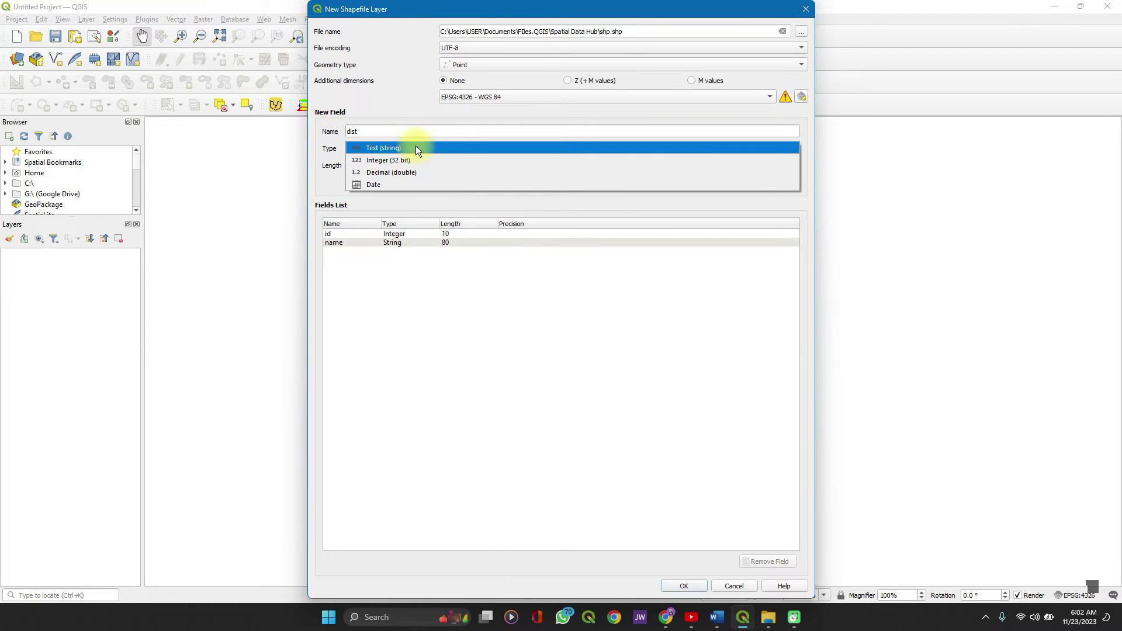
pyautogui.click(392, 172)
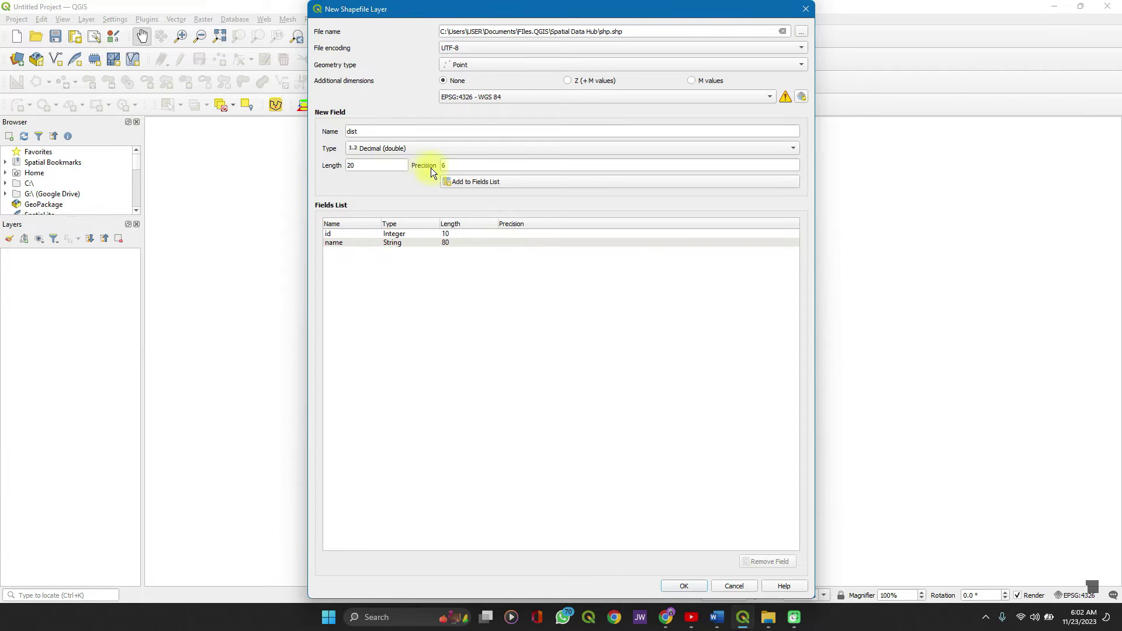
pyautogui.click(456, 181)
pyautogui.click(683, 586)
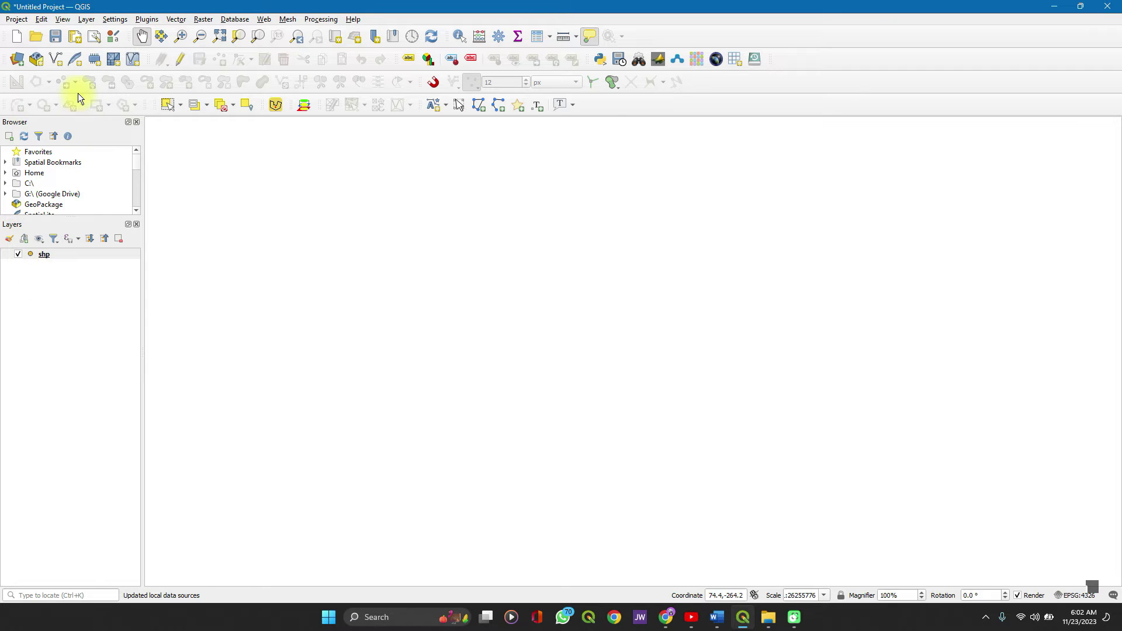
# Start a new GeoPackage layer and set its database file to gpkg in the Spatial Data Hub folder
pyautogui.click(37, 59)
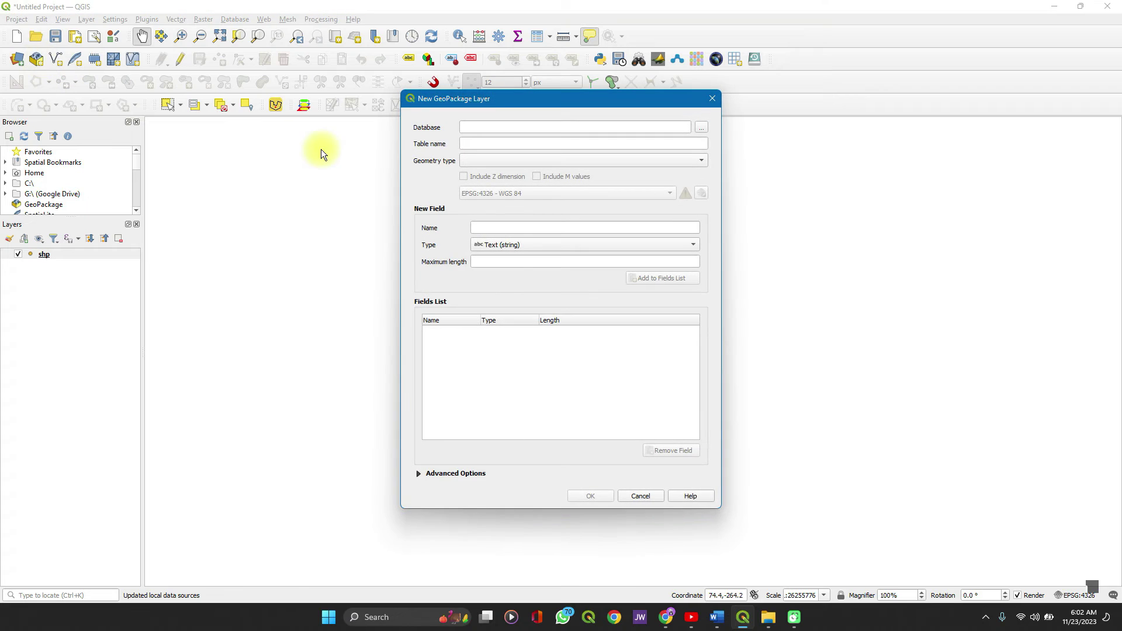
pyautogui.click(700, 128)
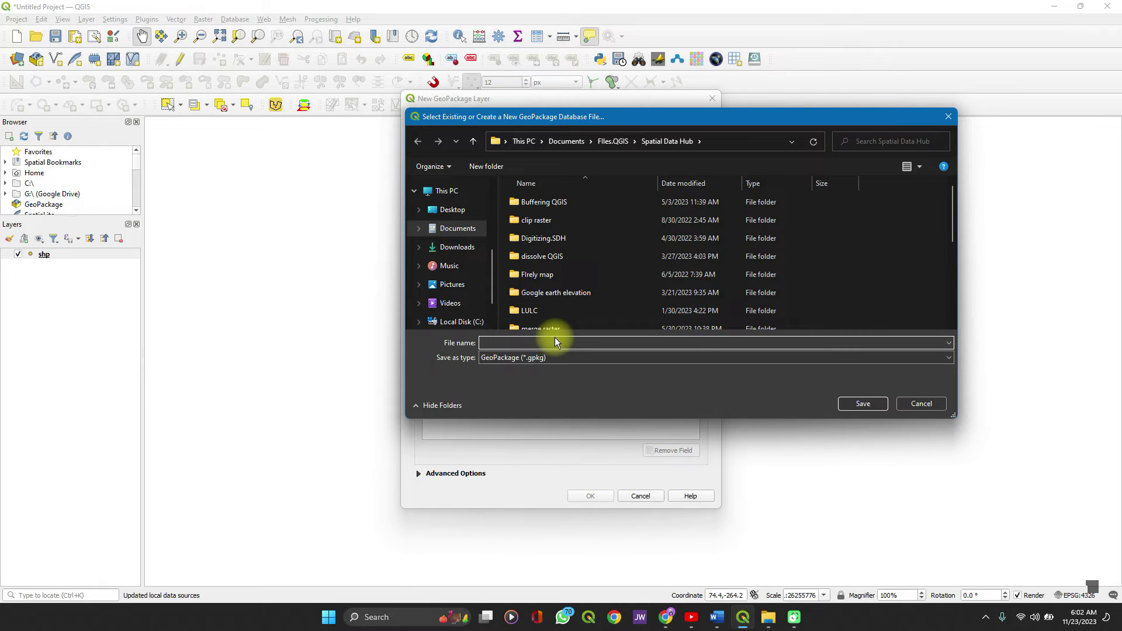
pyautogui.write('gp')
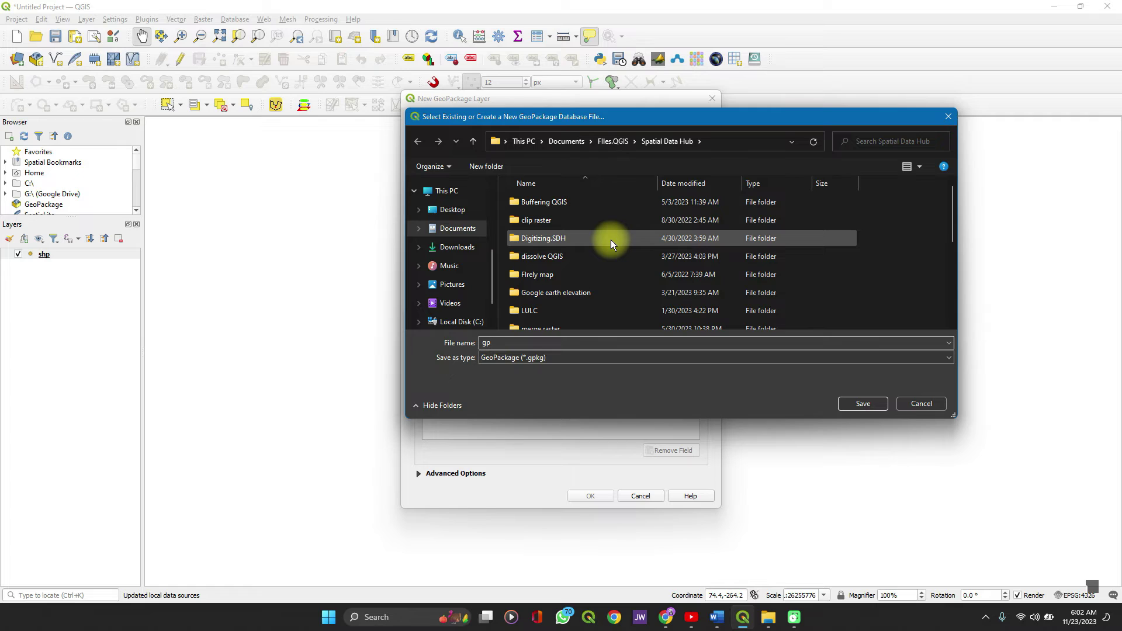
pyautogui.write('kg')
pyautogui.click(852, 402)
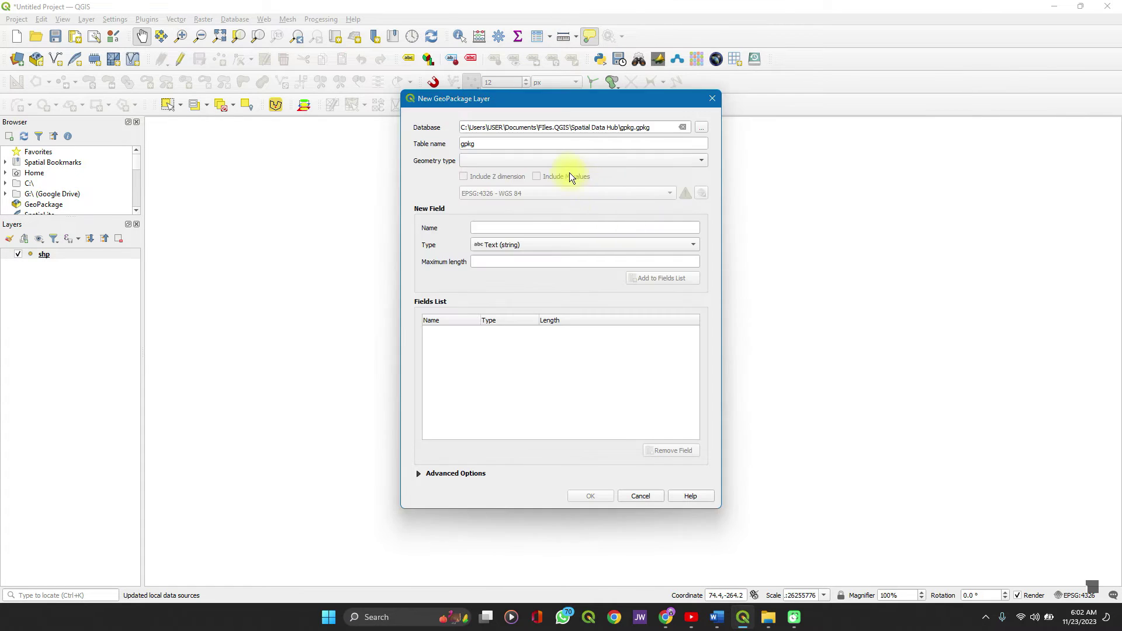
# Set the GeoPackage layer's geometry type to LineString with EPSG:4326 - WGS 84 as its coordinate reference system
pyautogui.click(536, 159)
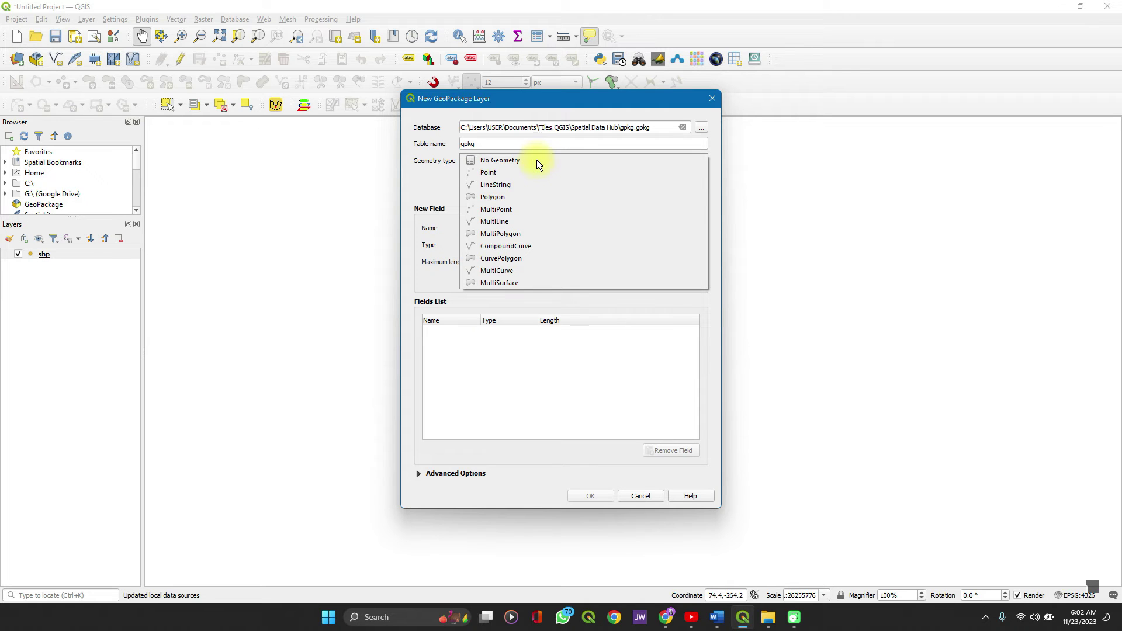
pyautogui.click(479, 184)
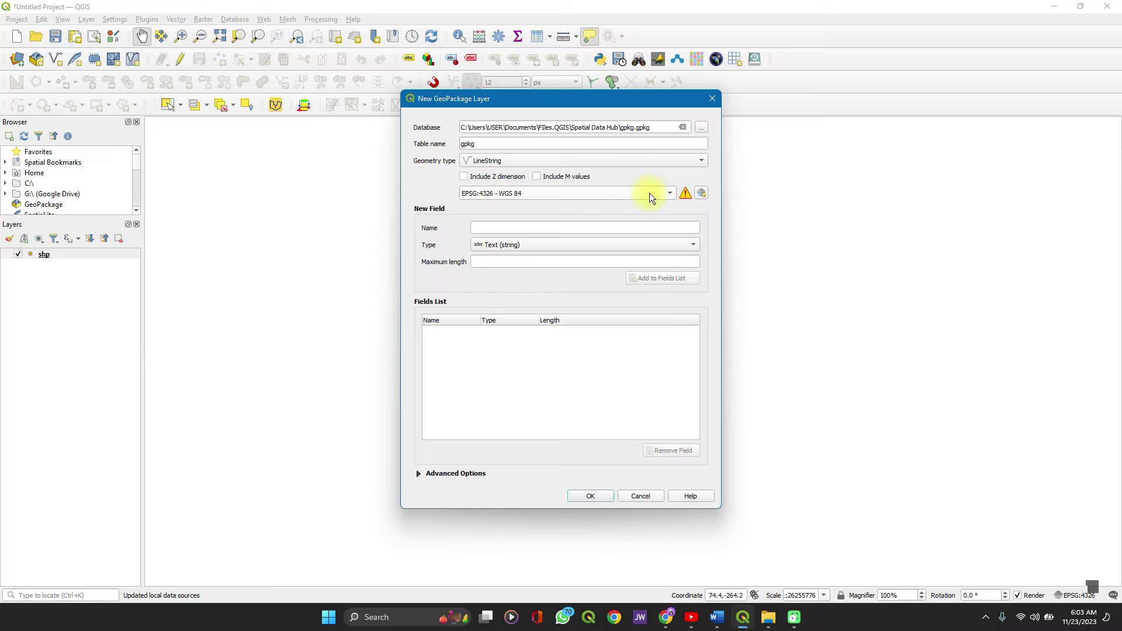
pyautogui.click(590, 162)
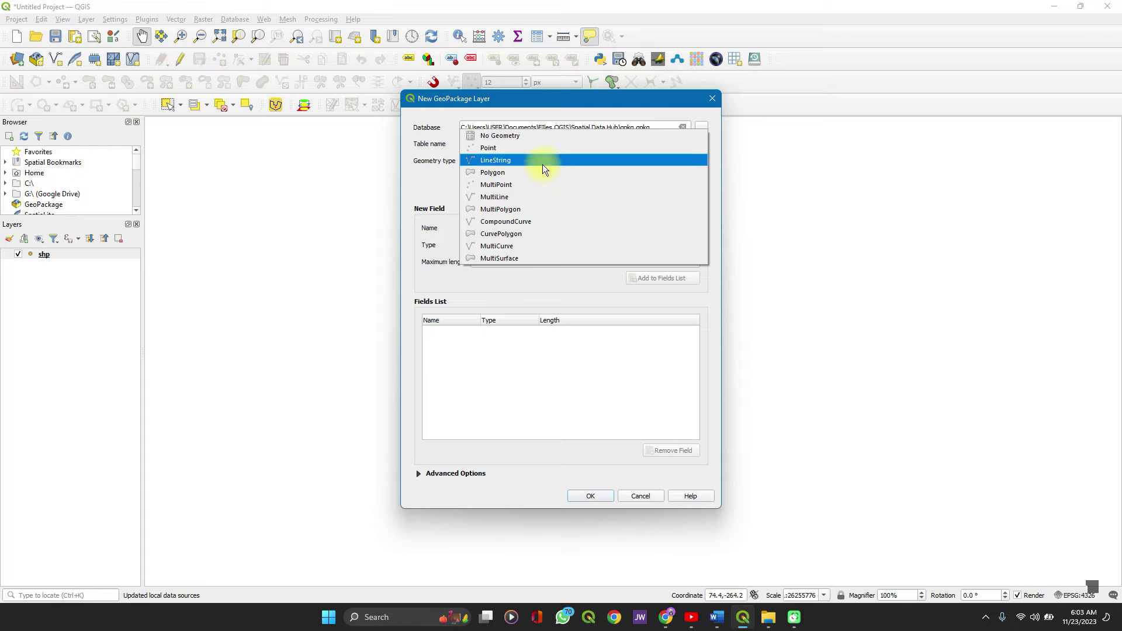
pyautogui.click(444, 188)
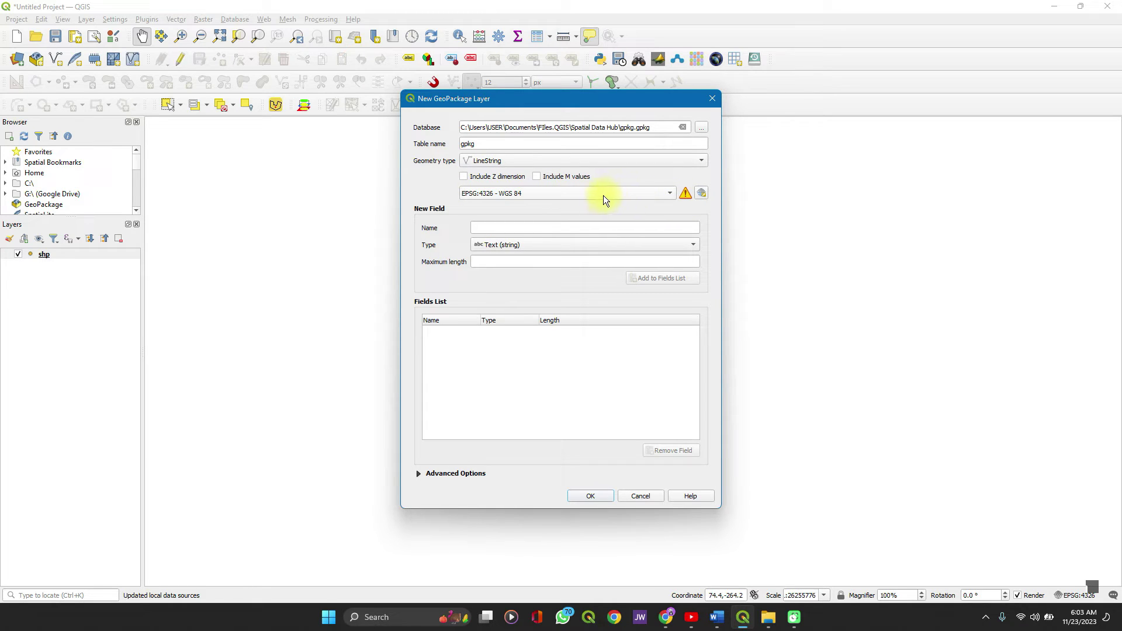
pyautogui.moveTo(603, 195)
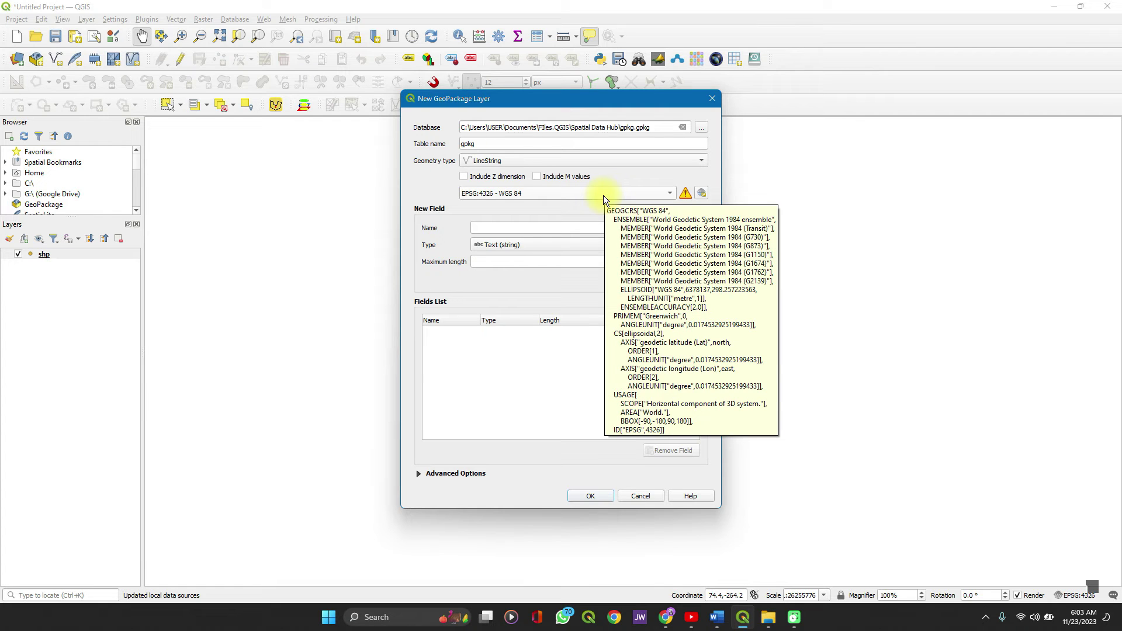
pyautogui.click(704, 193)
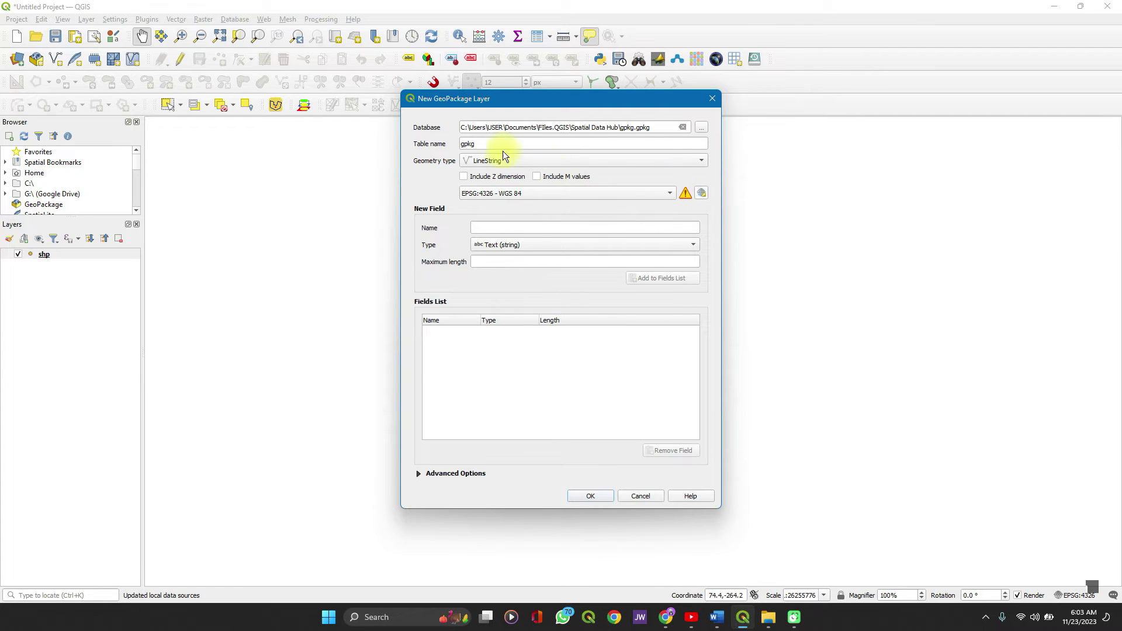
pyautogui.click(269, 204)
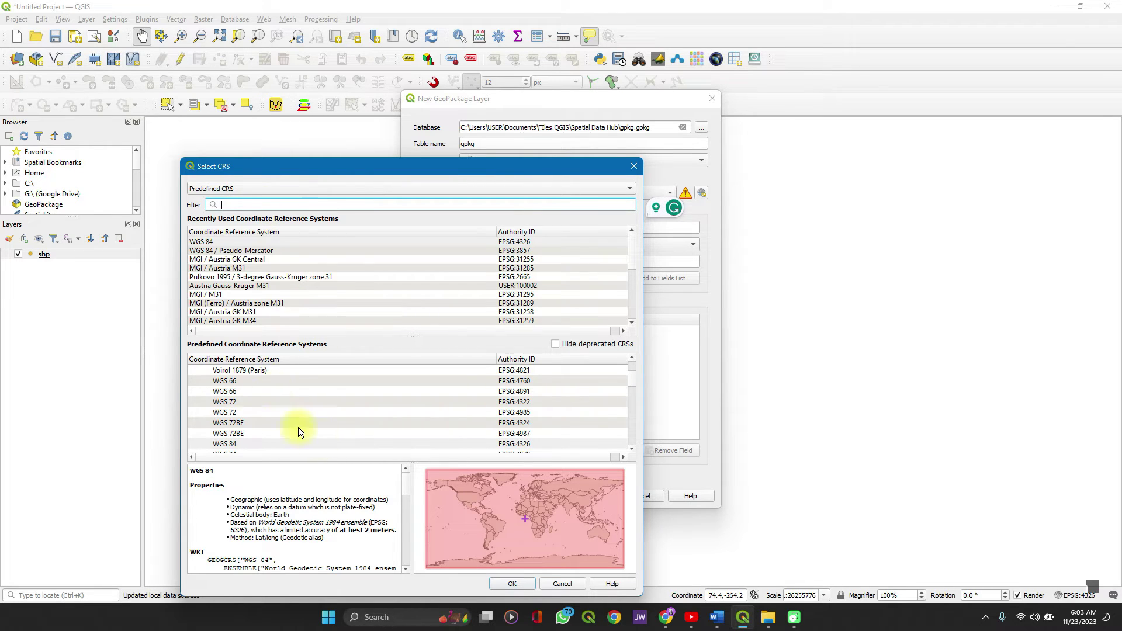
pyautogui.click(633, 167)
# Add a decimal (double) field called length to the GeoPackage's fields list and try to create the layer
pyautogui.click(485, 226)
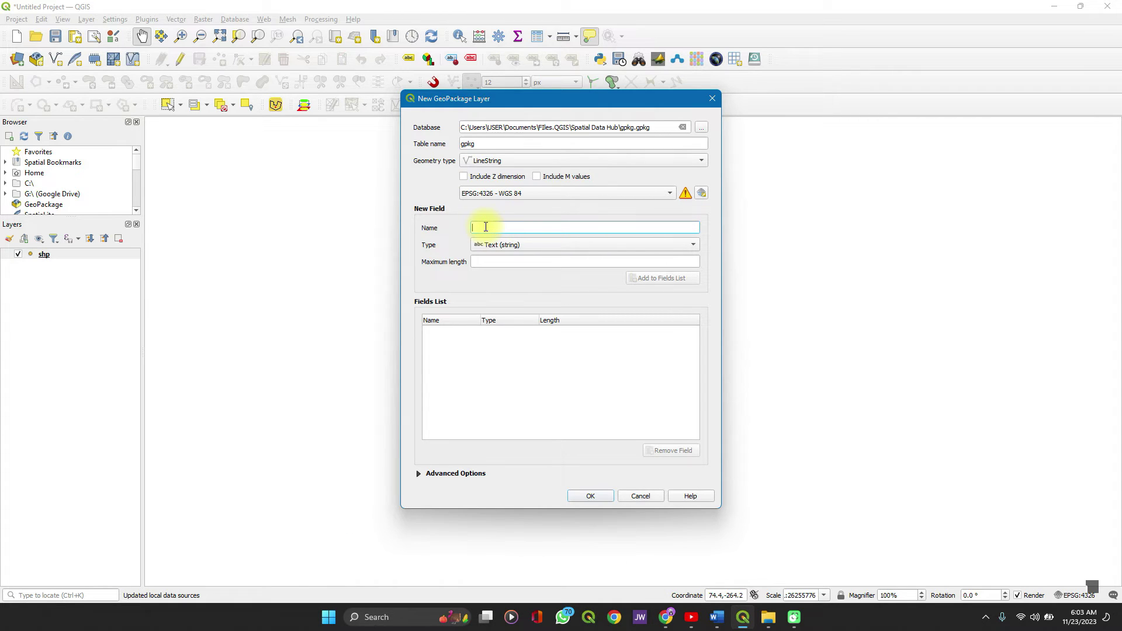
pyautogui.write('length')
pyautogui.click(507, 246)
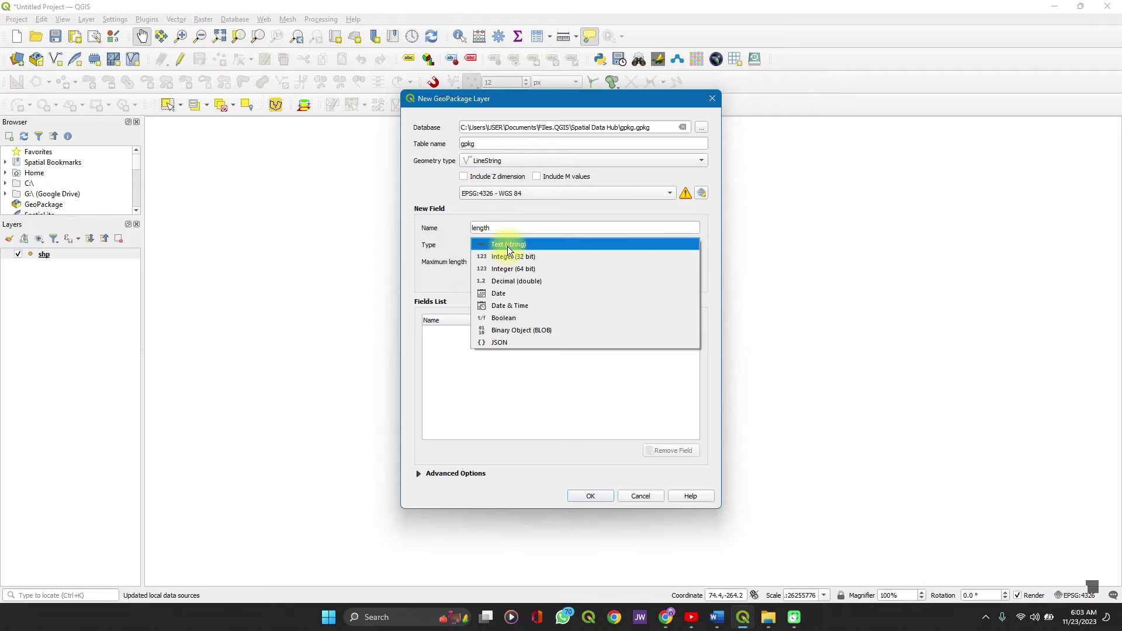
pyautogui.click(514, 282)
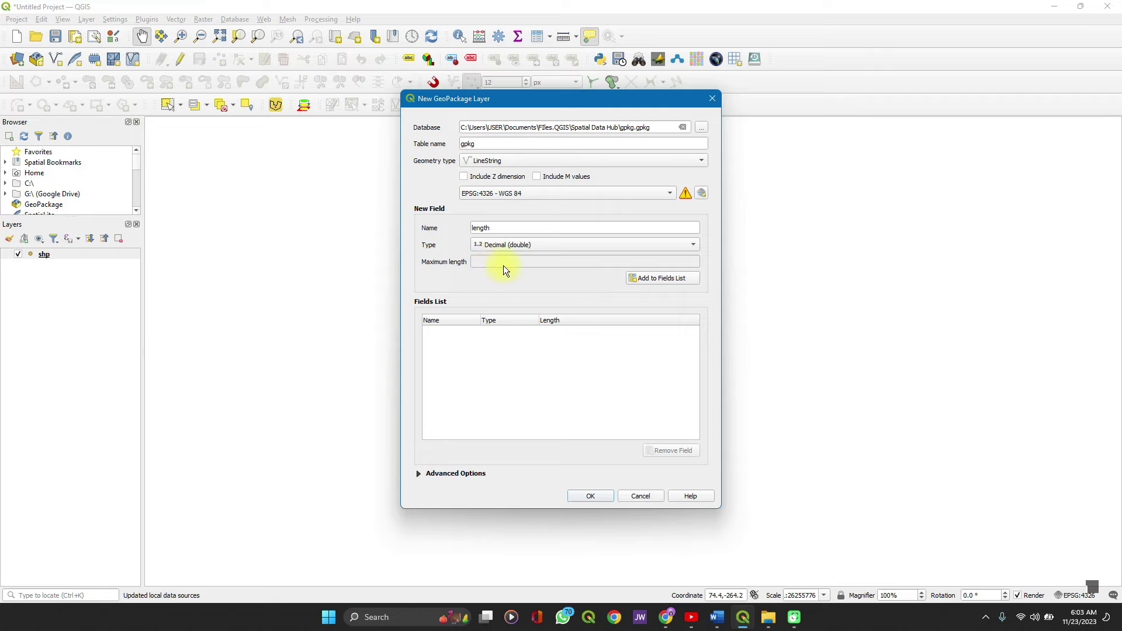
pyautogui.click(644, 279)
pyautogui.click(587, 496)
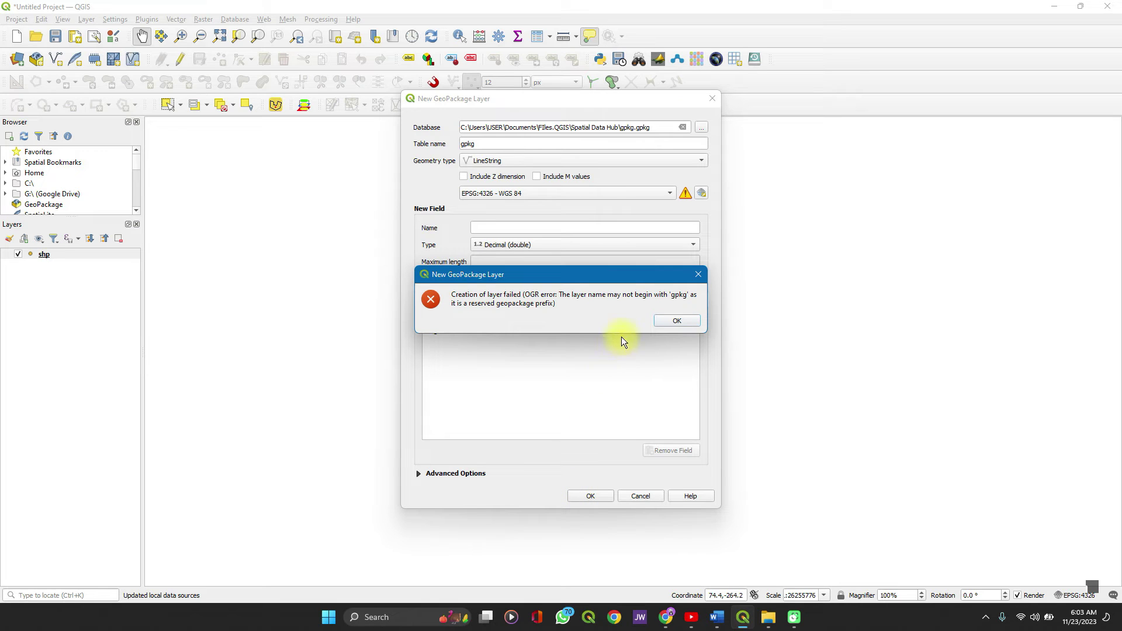
pyautogui.click(666, 320)
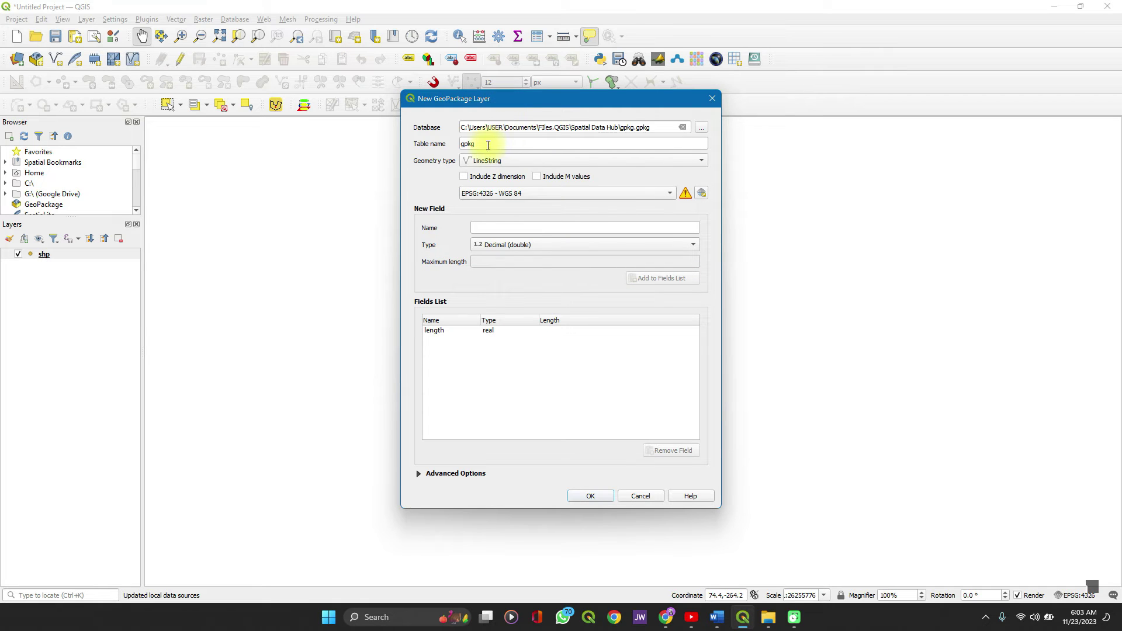
# Rename the database file to sgpkg.gpkg and the table to sgpkg, and create the GeoPackage layer
pyautogui.click(623, 129)
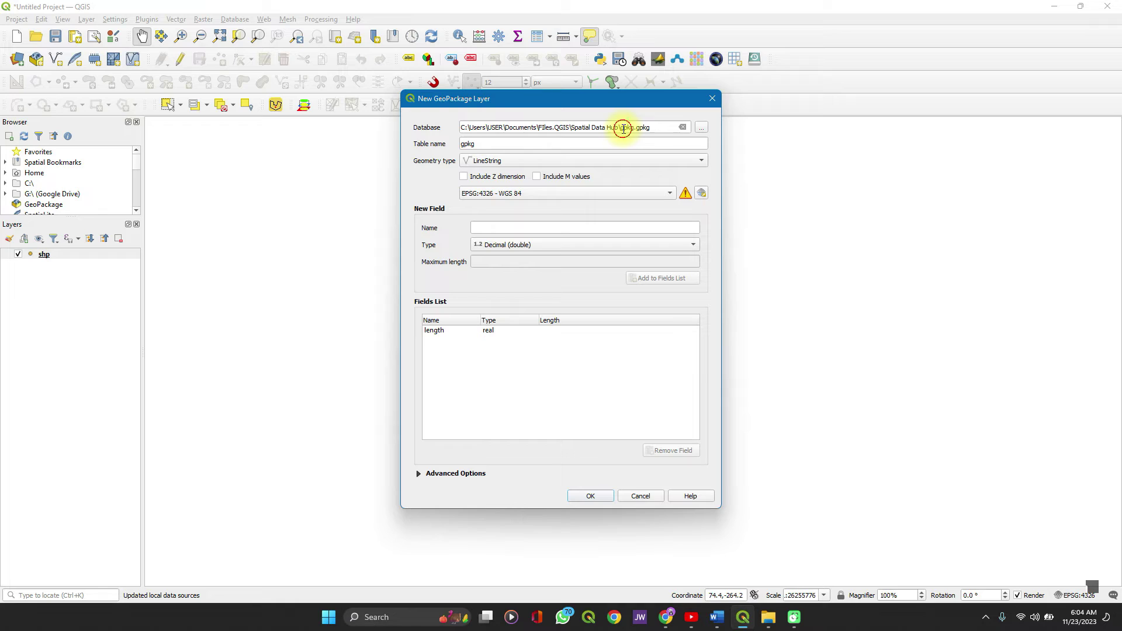
pyautogui.write('s')
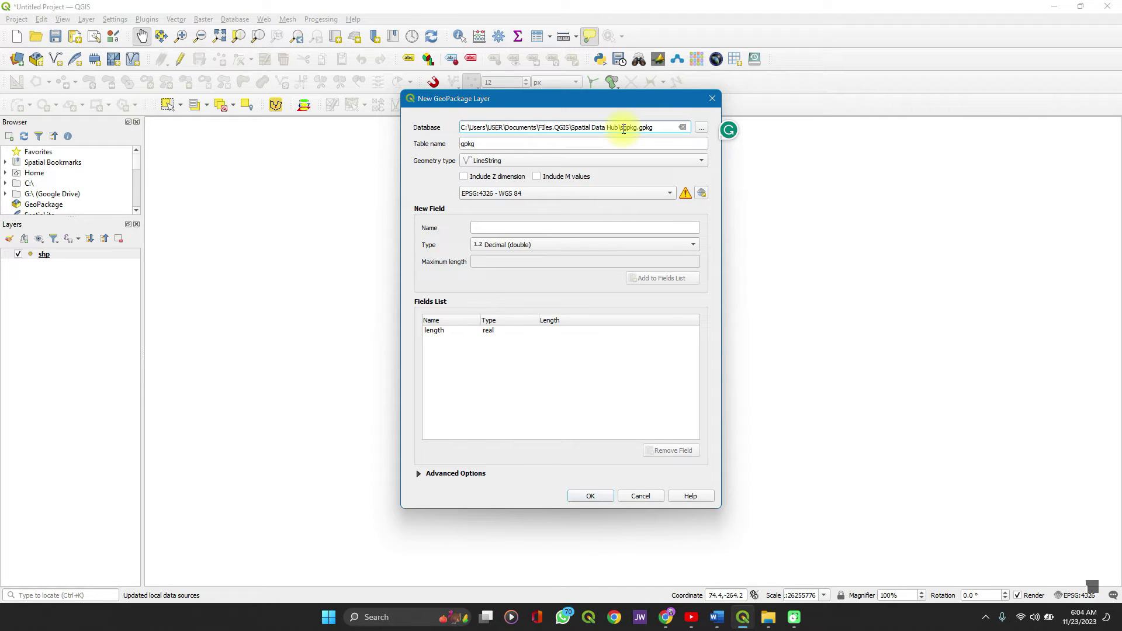
pyautogui.click(466, 144)
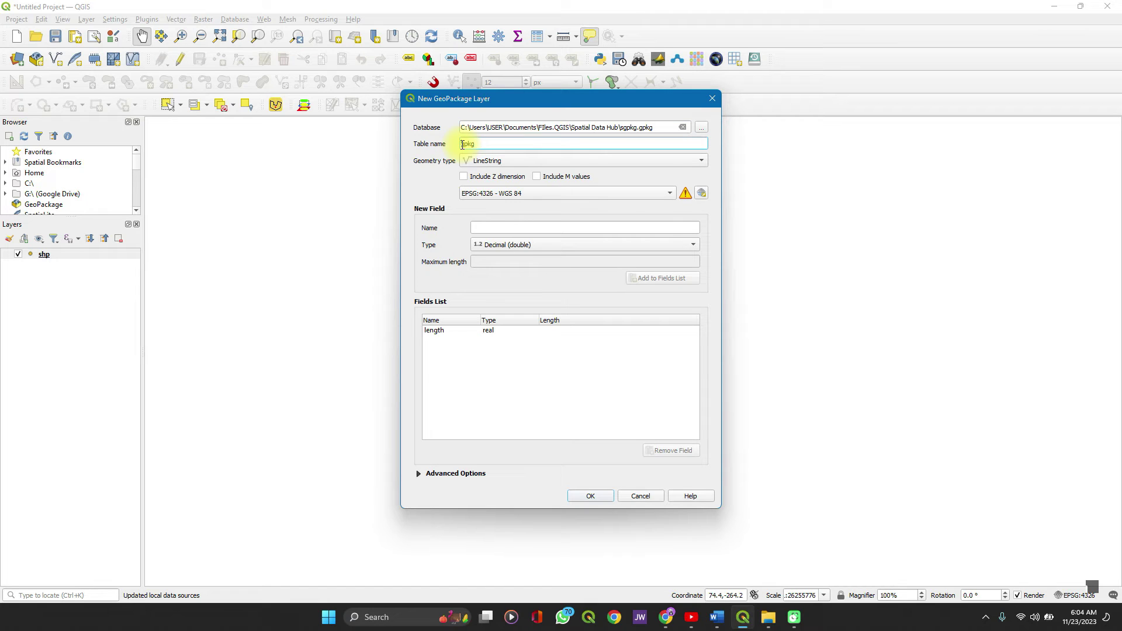
pyautogui.click(594, 495)
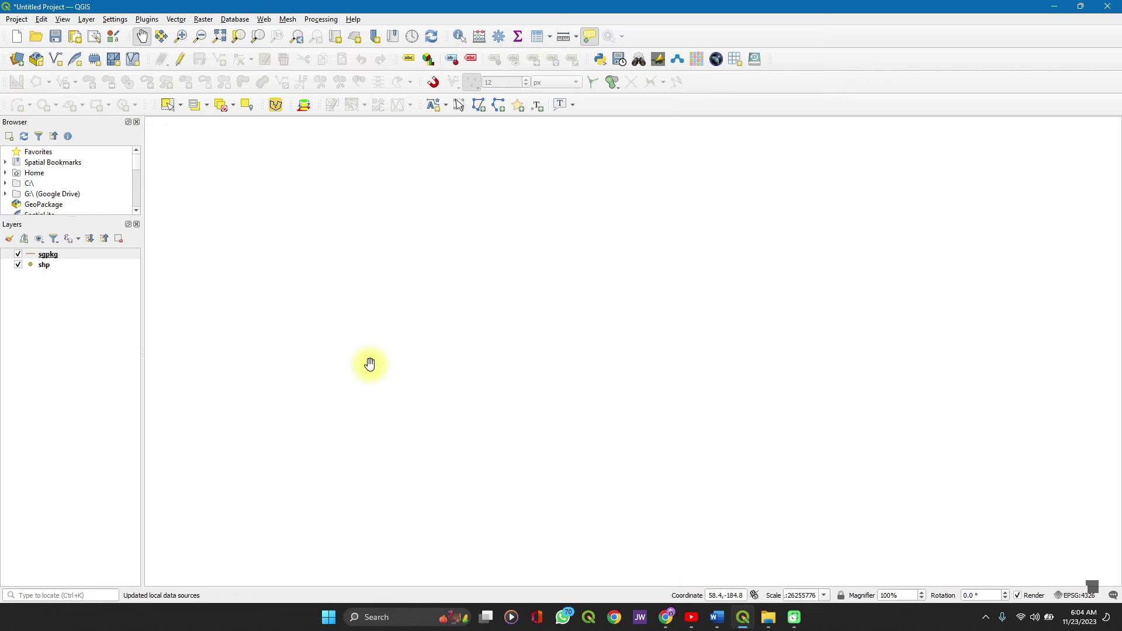
# Start a new temporary scratch layer and shorten its layer name to New
pyautogui.click(93, 62)
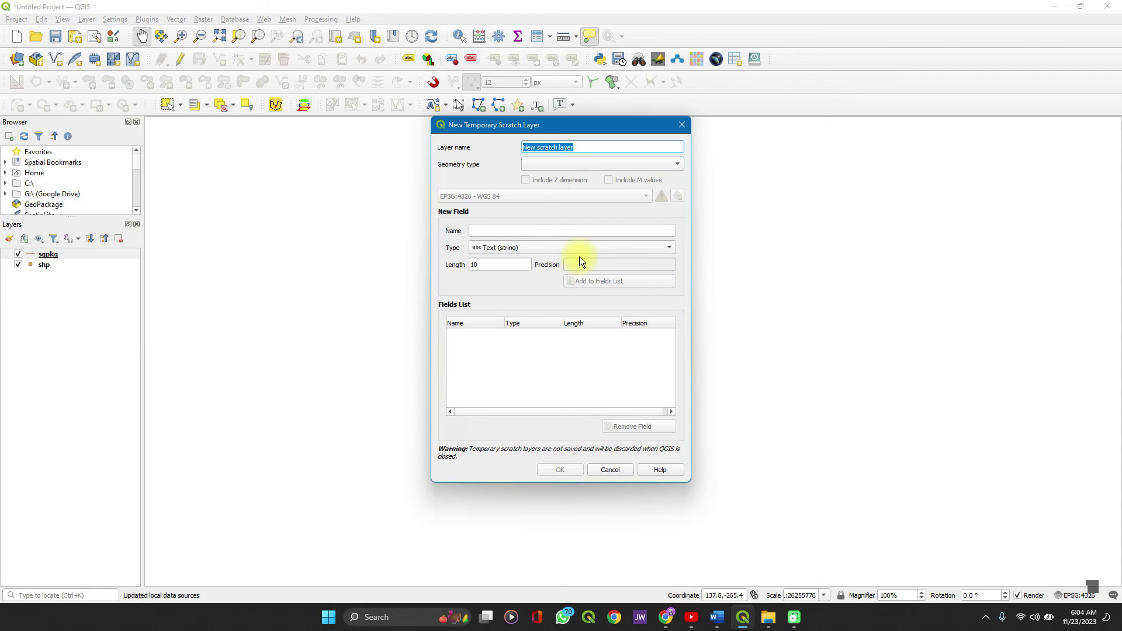
pyautogui.click(94, 64)
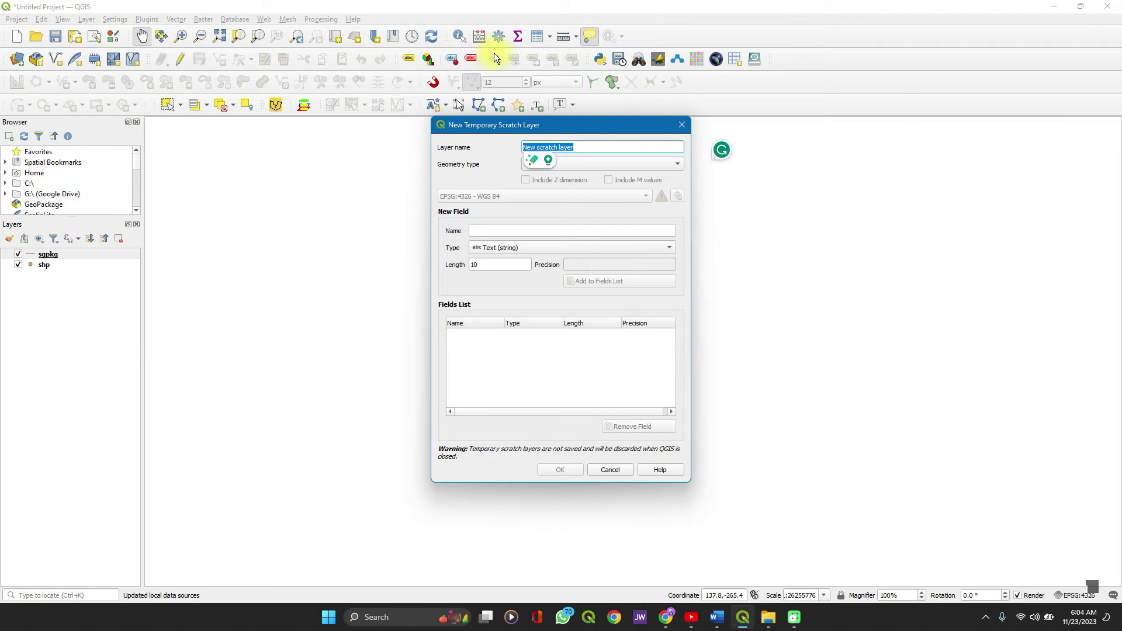
pyautogui.click(617, 147)
pyautogui.click(617, 147)
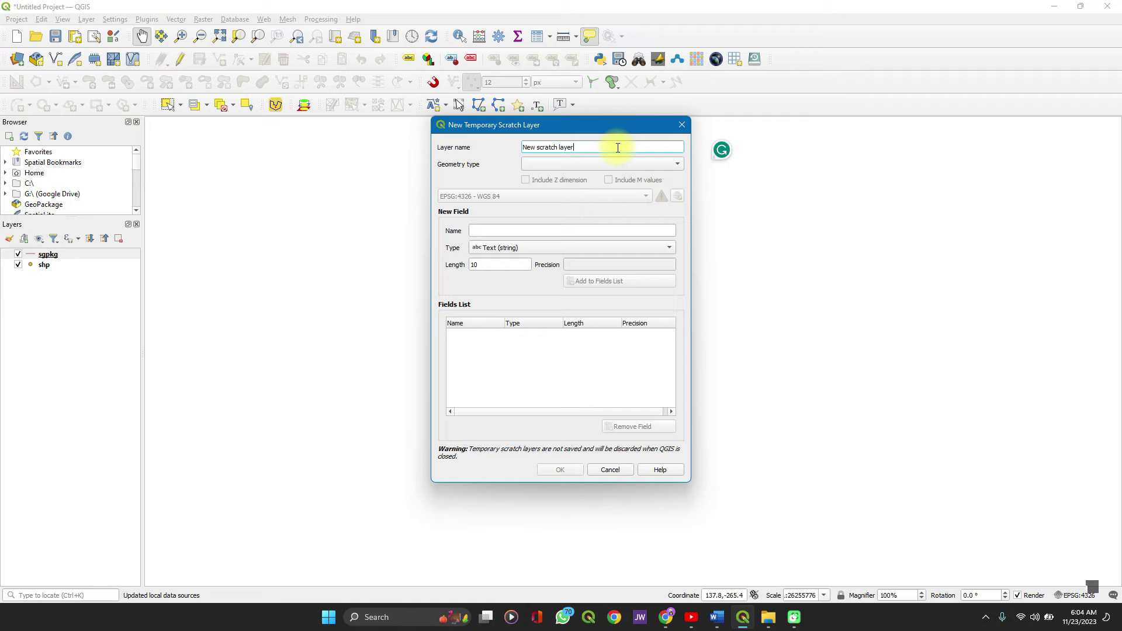
pyautogui.click(617, 147)
pyautogui.hotkey('ctrl', 'BackSpace')
pyautogui.hotkey('ctrl', 'BackSpace')
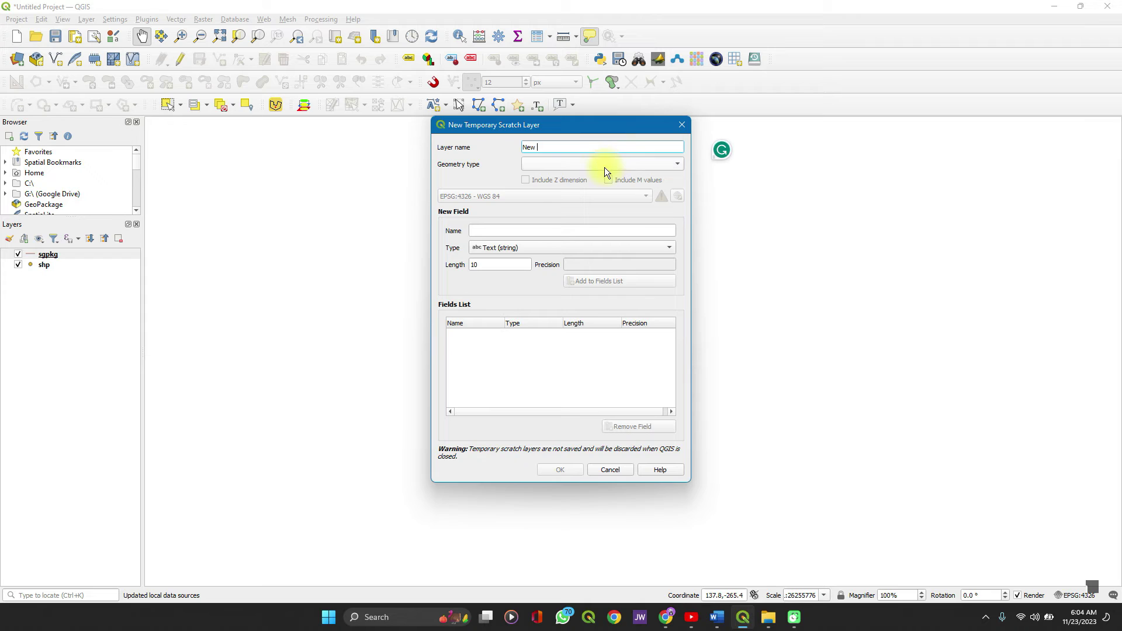
# Set the scratch layer's geometry type to Point with EPSG:4326 - WGS 84 as its coordinate reference system
pyautogui.click(604, 166)
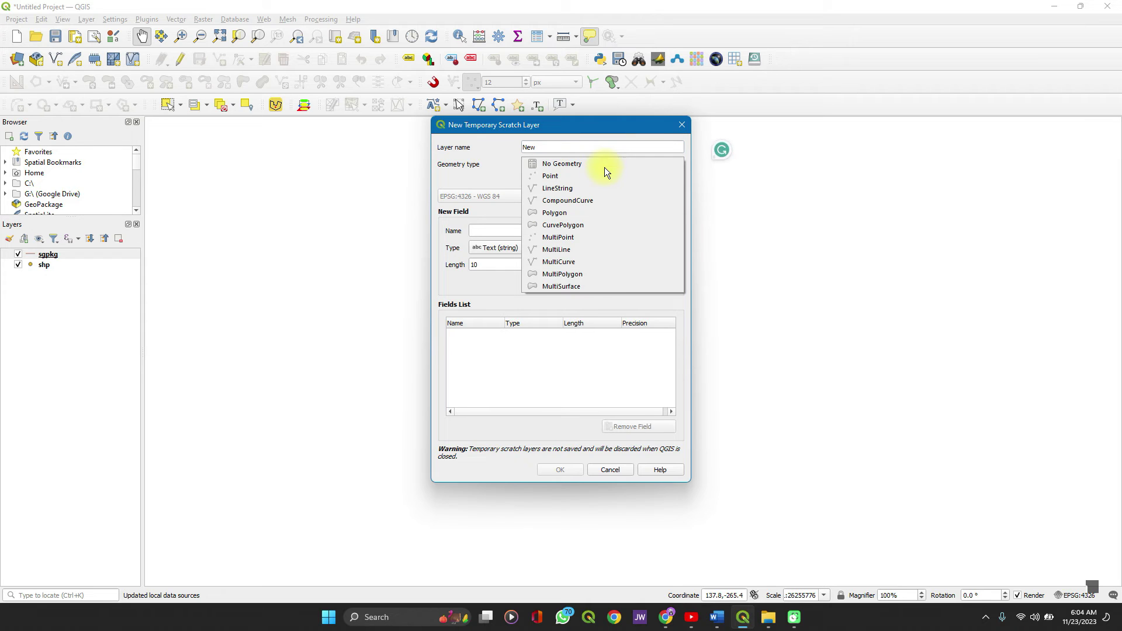
pyautogui.click(549, 176)
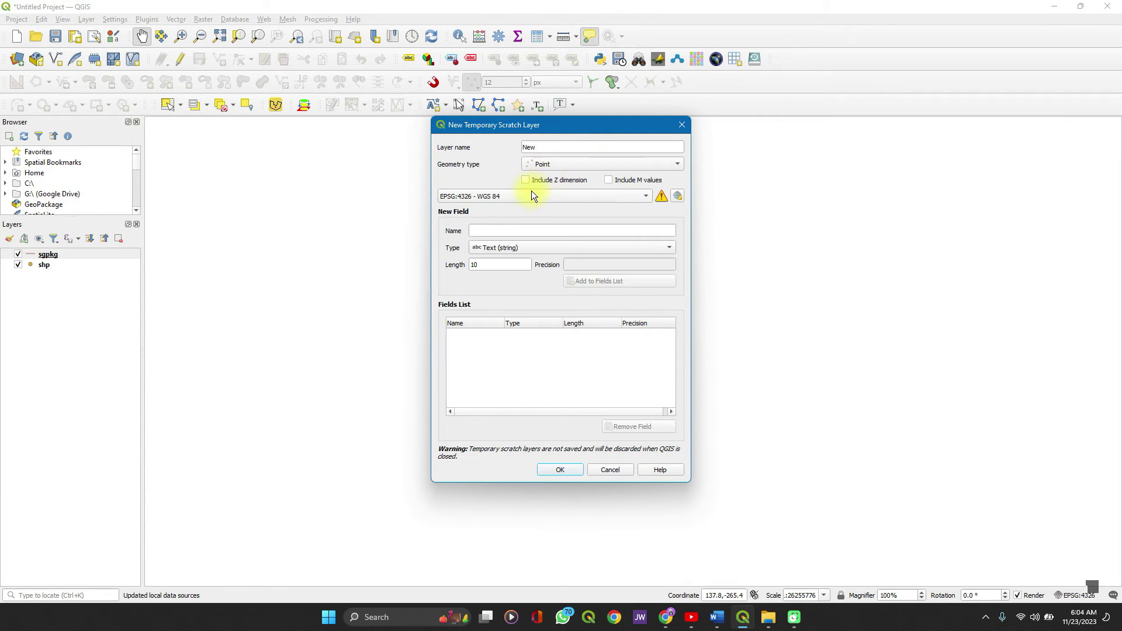
pyautogui.click(681, 198)
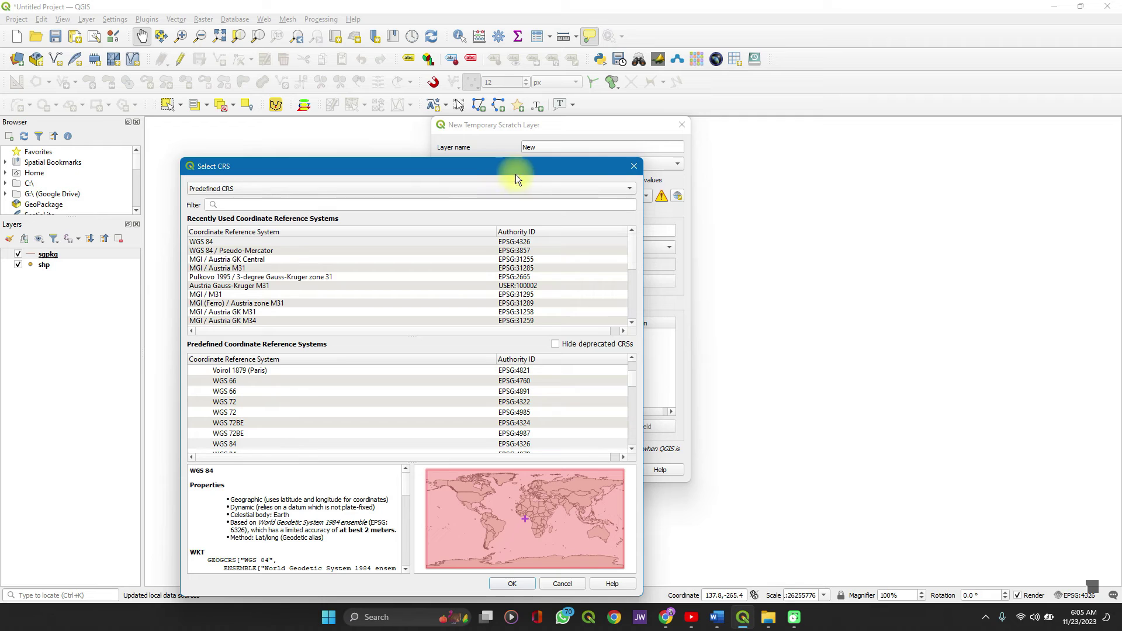
pyautogui.click(633, 167)
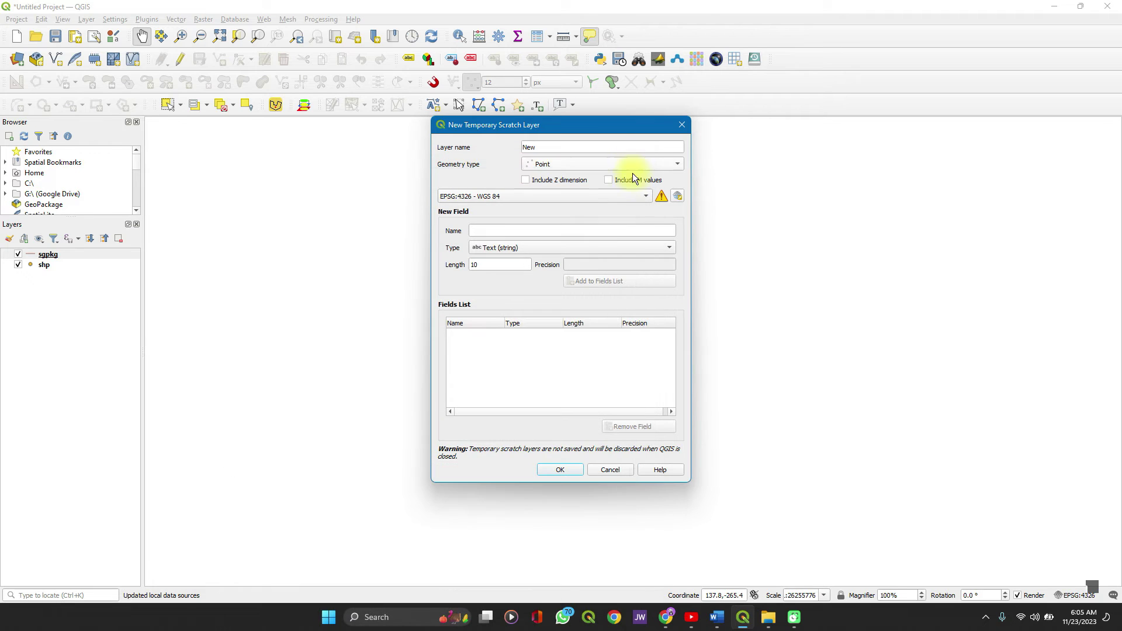
# Add a text (string) field called name with length 100 to the fields list and create the scratch layer
pyautogui.click(544, 235)
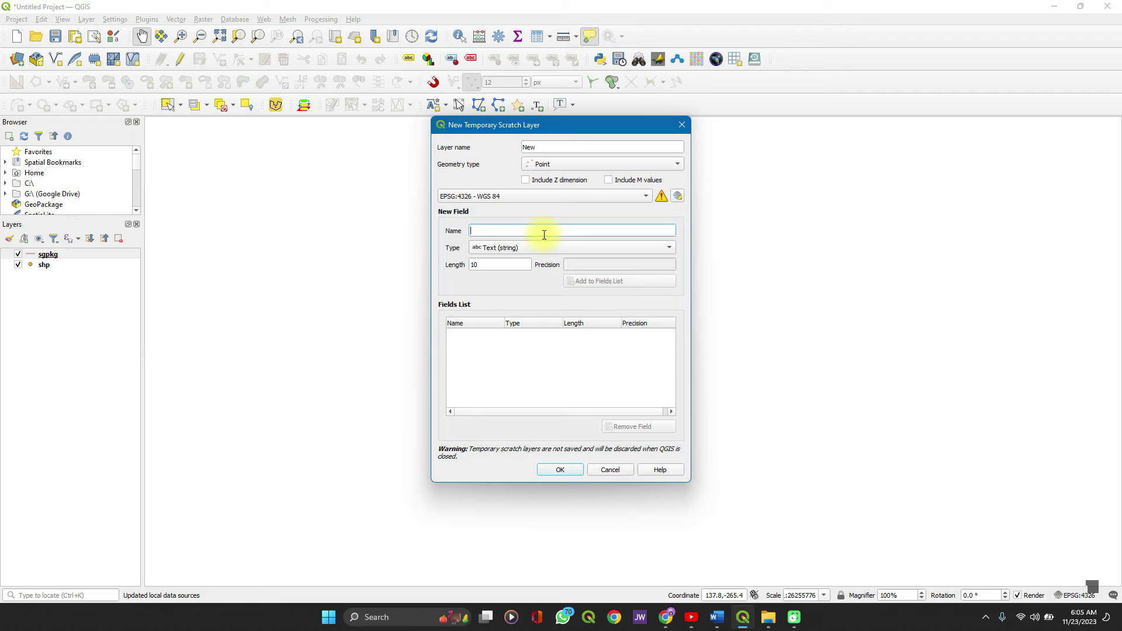
pyautogui.write('name')
pyautogui.click(514, 248)
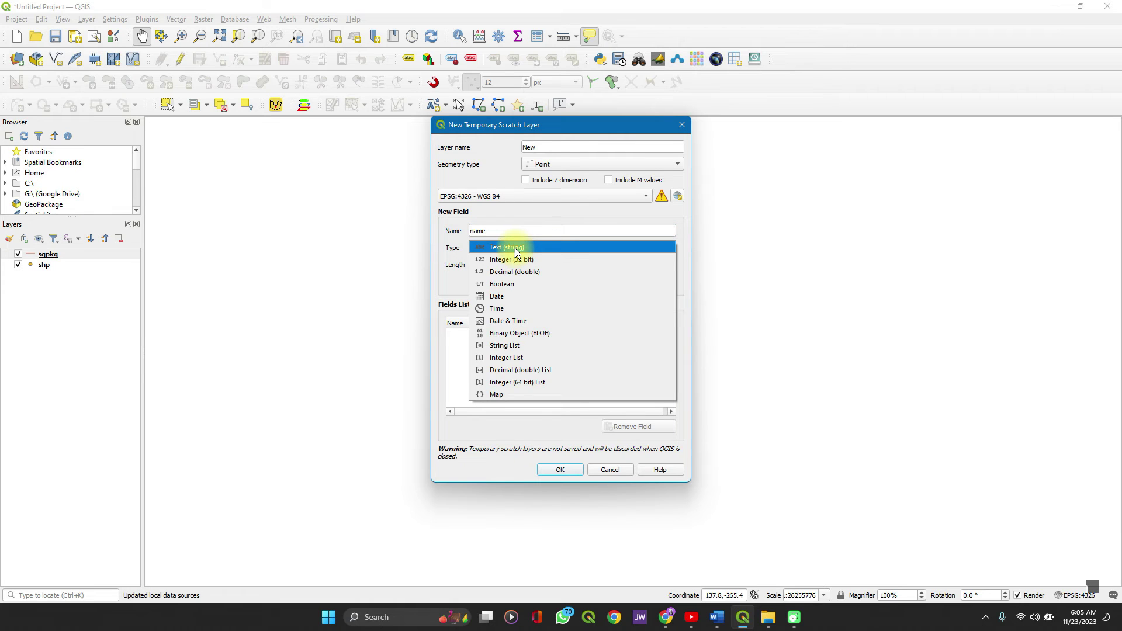
pyautogui.click(508, 246)
pyautogui.click(501, 270)
pyautogui.write('00')
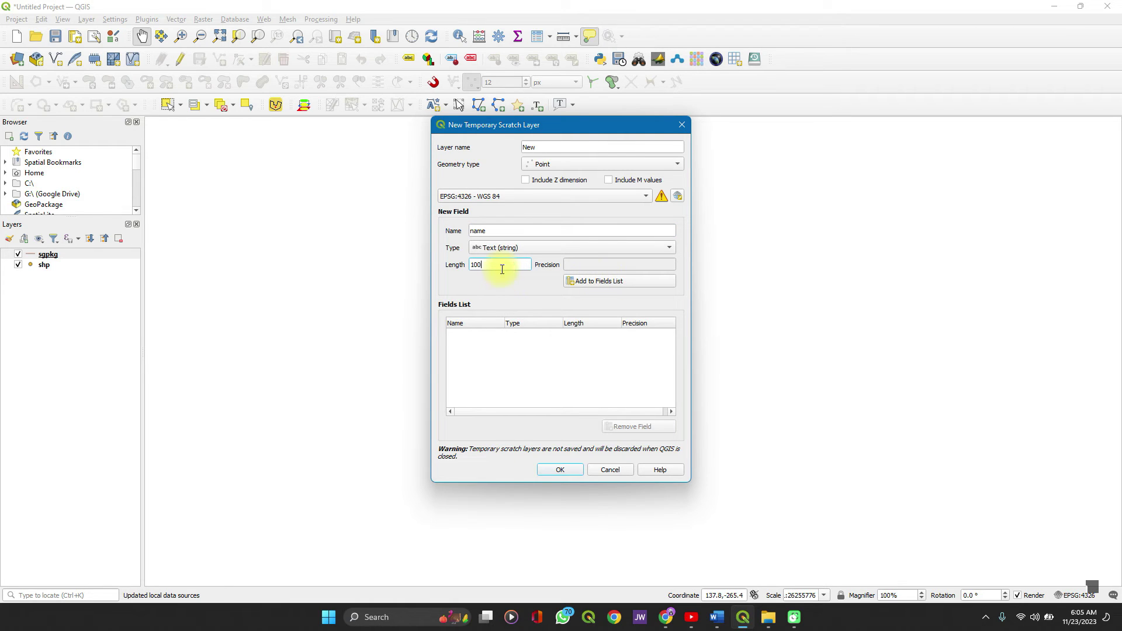
pyautogui.click(579, 281)
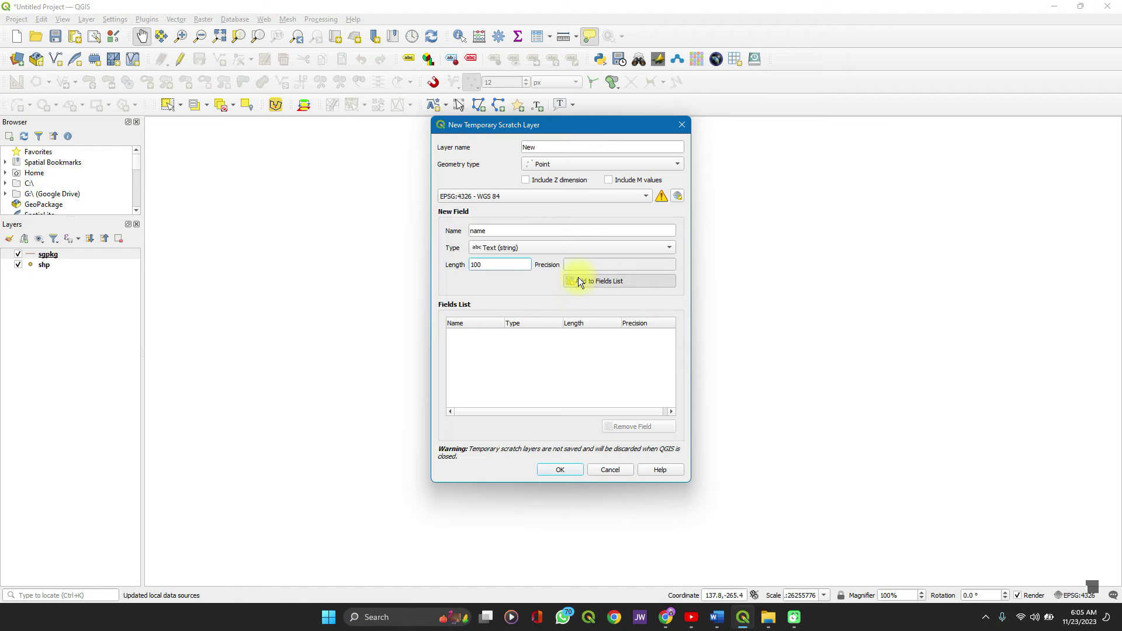
pyautogui.click(558, 469)
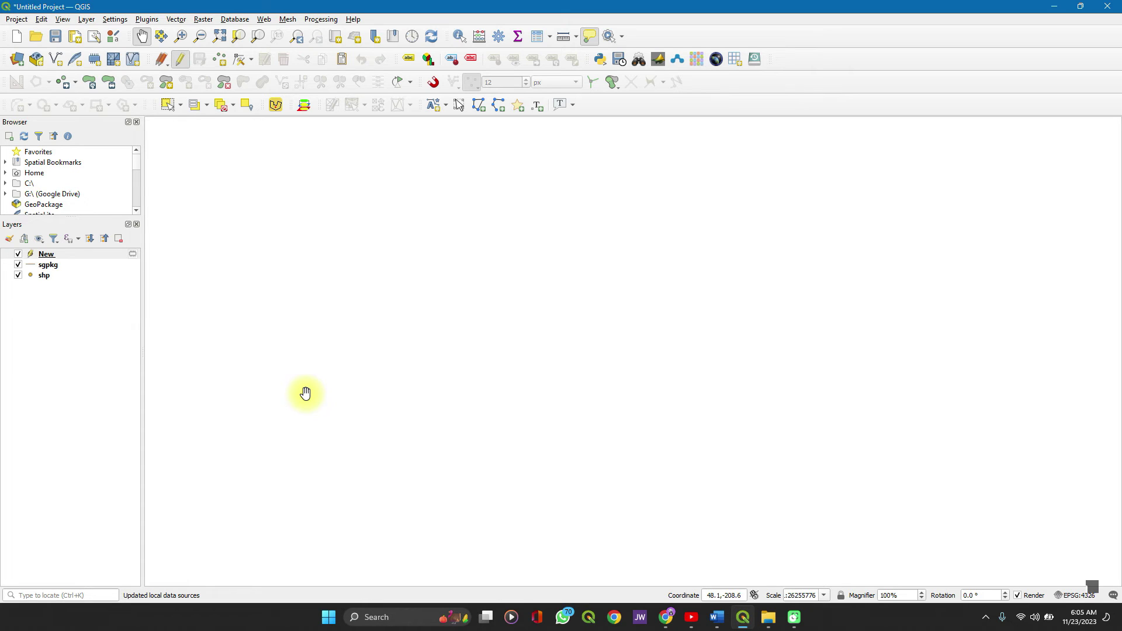
# Start a new SpatiaLite layer and save its database file as splte in the Files.QGIS folder
pyautogui.click(75, 60)
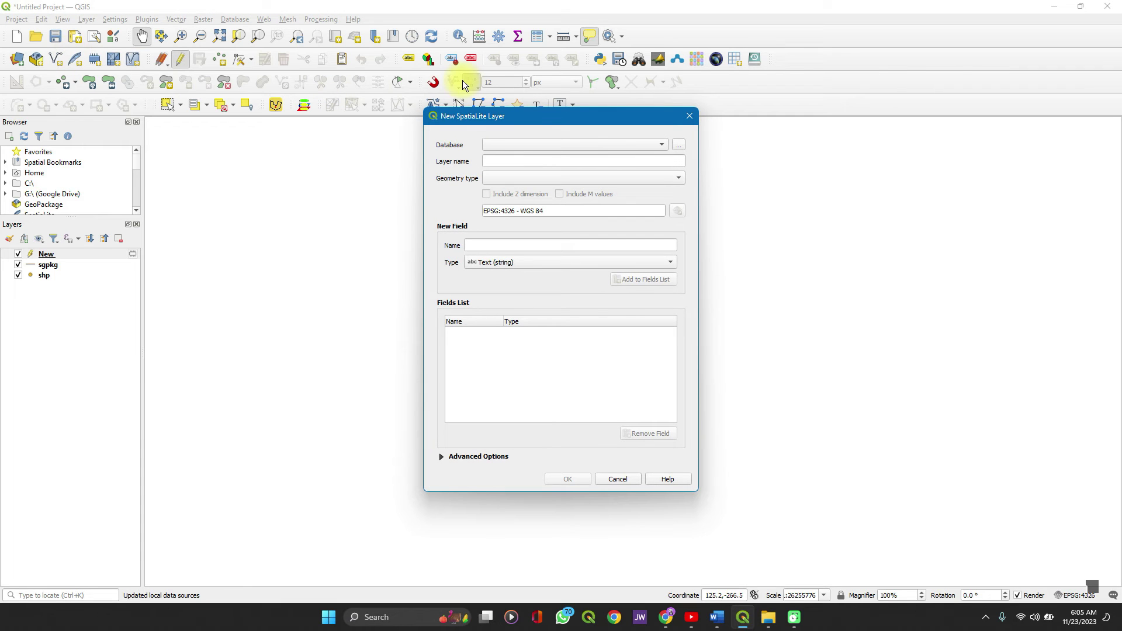
pyautogui.click(683, 148)
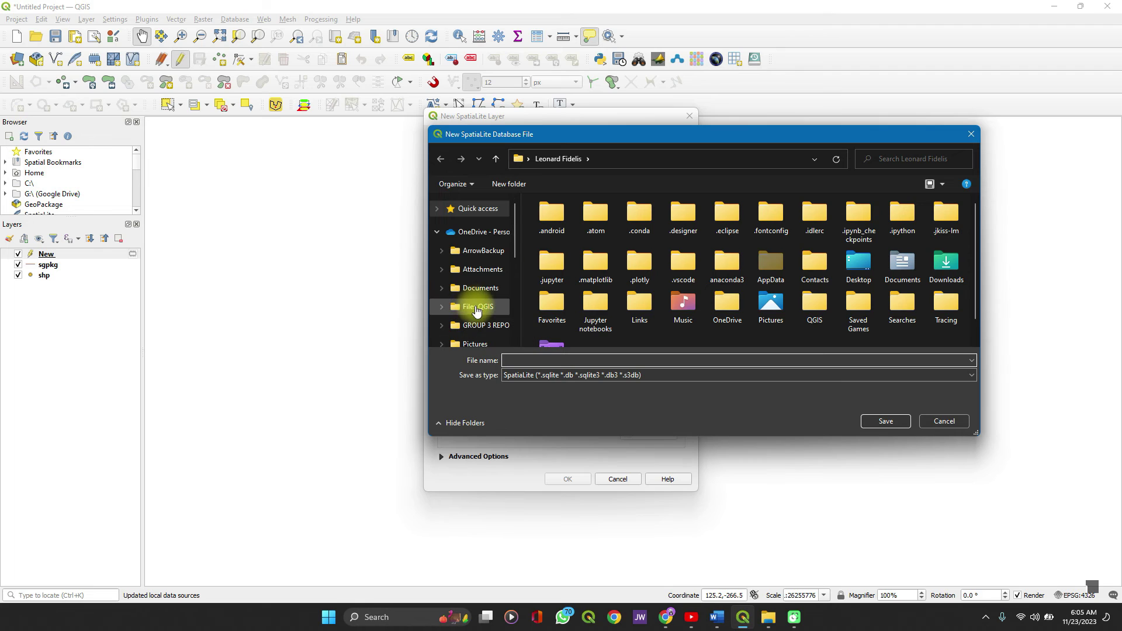
pyautogui.click(477, 308)
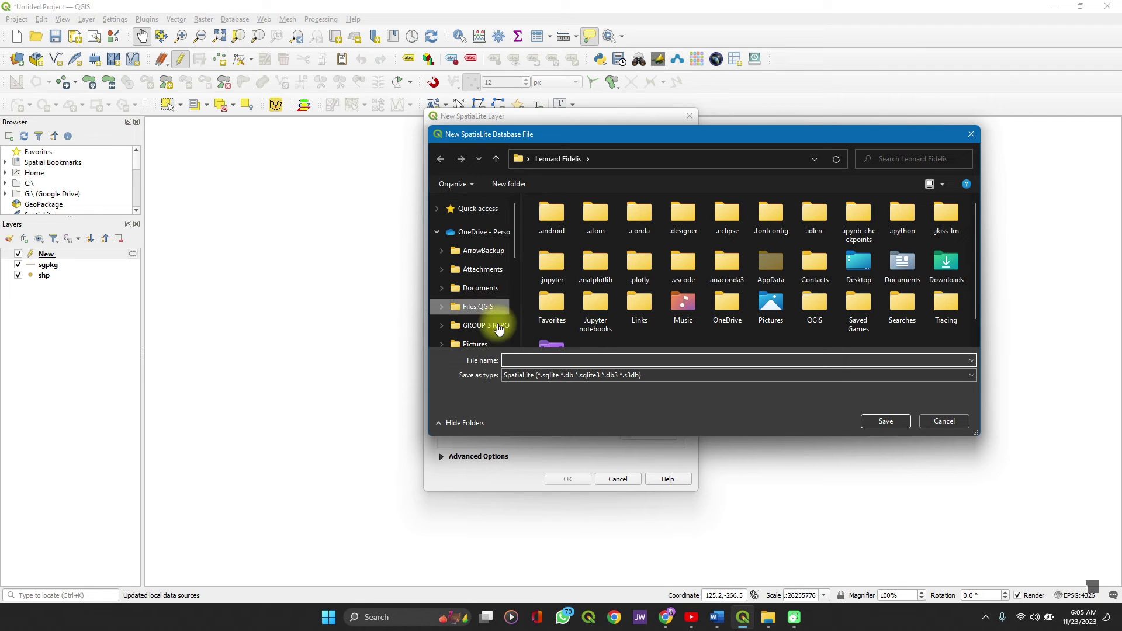
pyautogui.click(536, 359)
pyautogui.write('n')
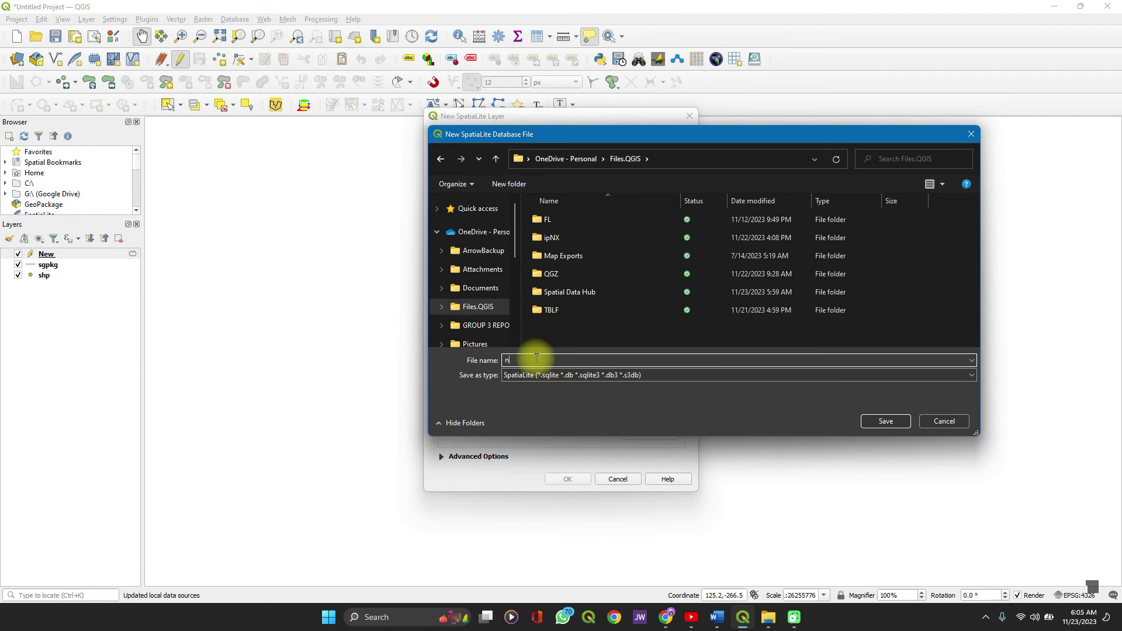
pyautogui.write('jh')
pyautogui.press('BackSpace')
pyautogui.press('BackSpace')
pyautogui.write('spl')
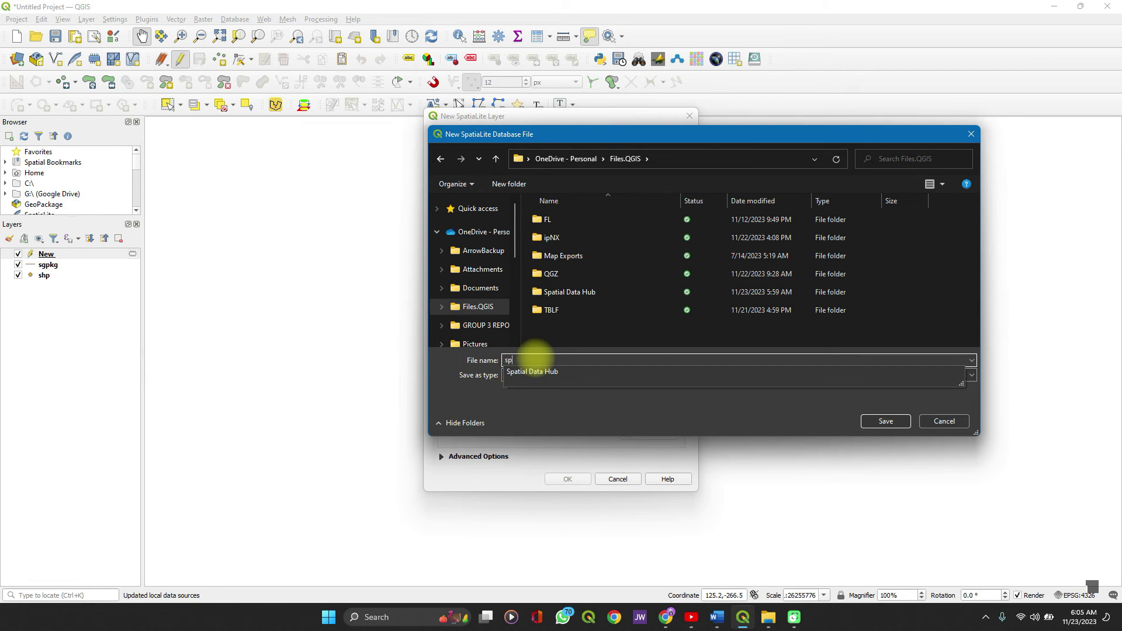
pyautogui.write('te')
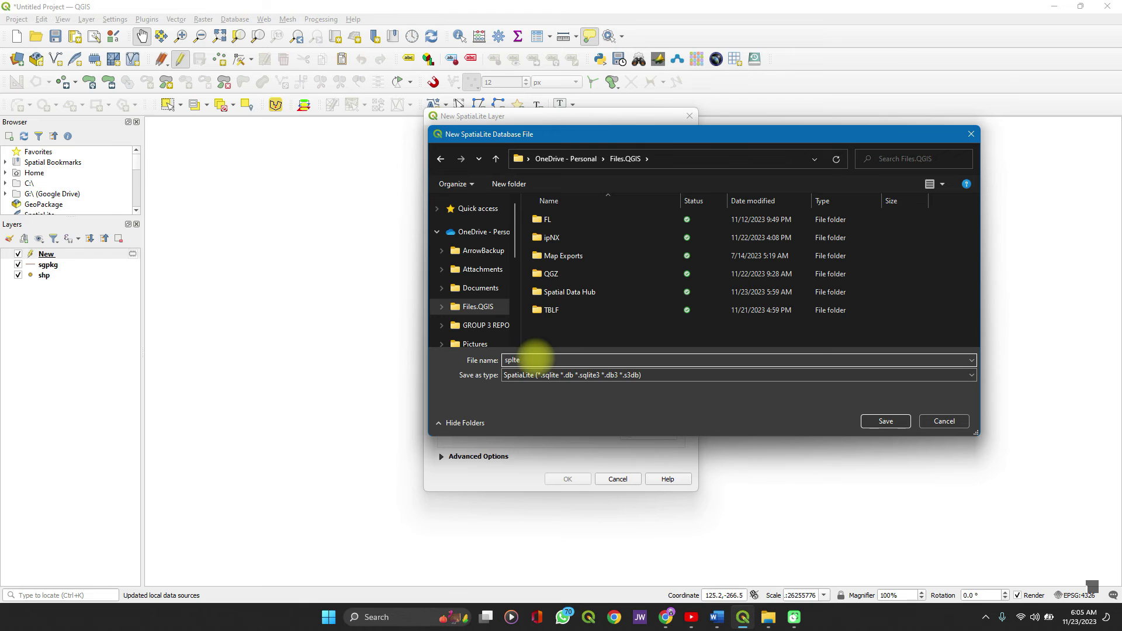
pyautogui.click(882, 420)
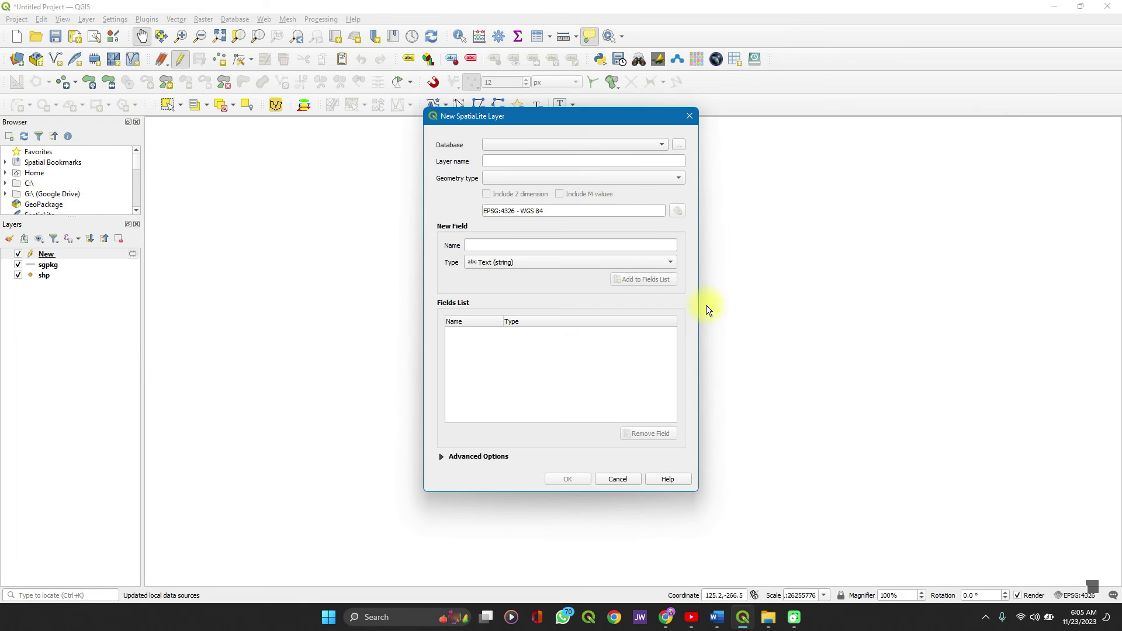
# Set the SpatiaLite layer's geometry type to Point and review the coordinate reference system choices without changing EPSG:4326 - WGS 84
pyautogui.click(615, 180)
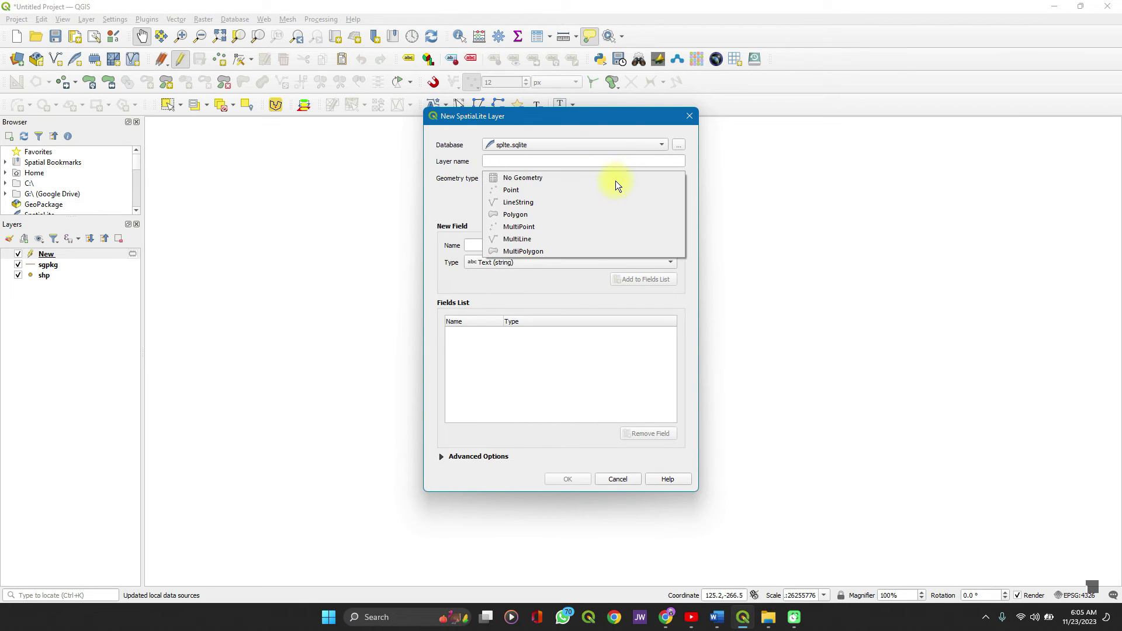
pyautogui.click(538, 192)
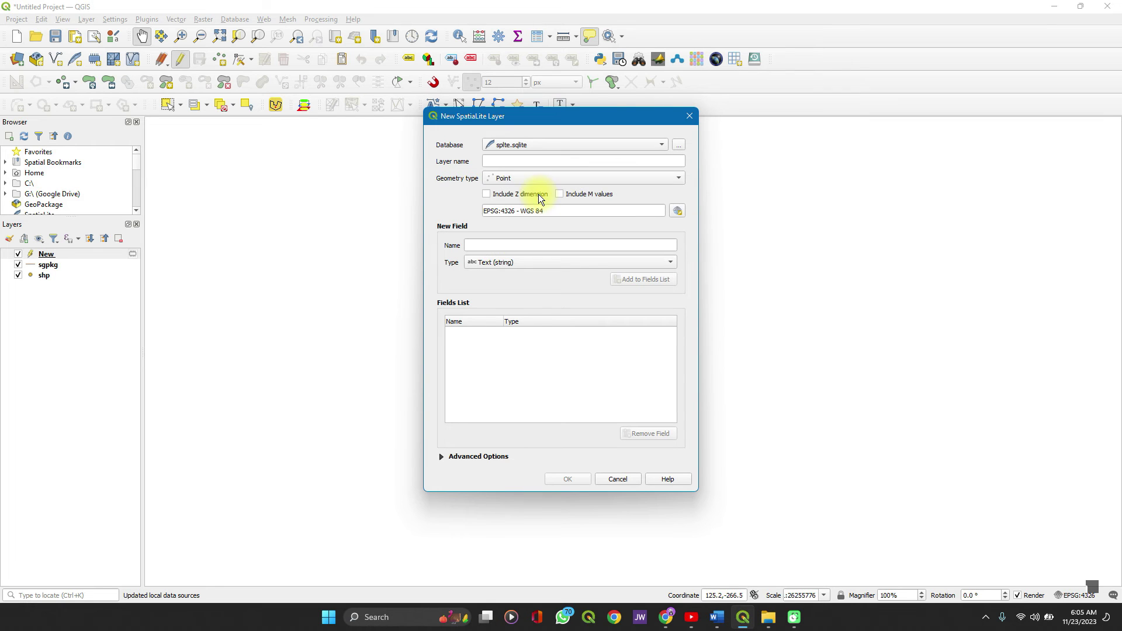
pyautogui.click(675, 211)
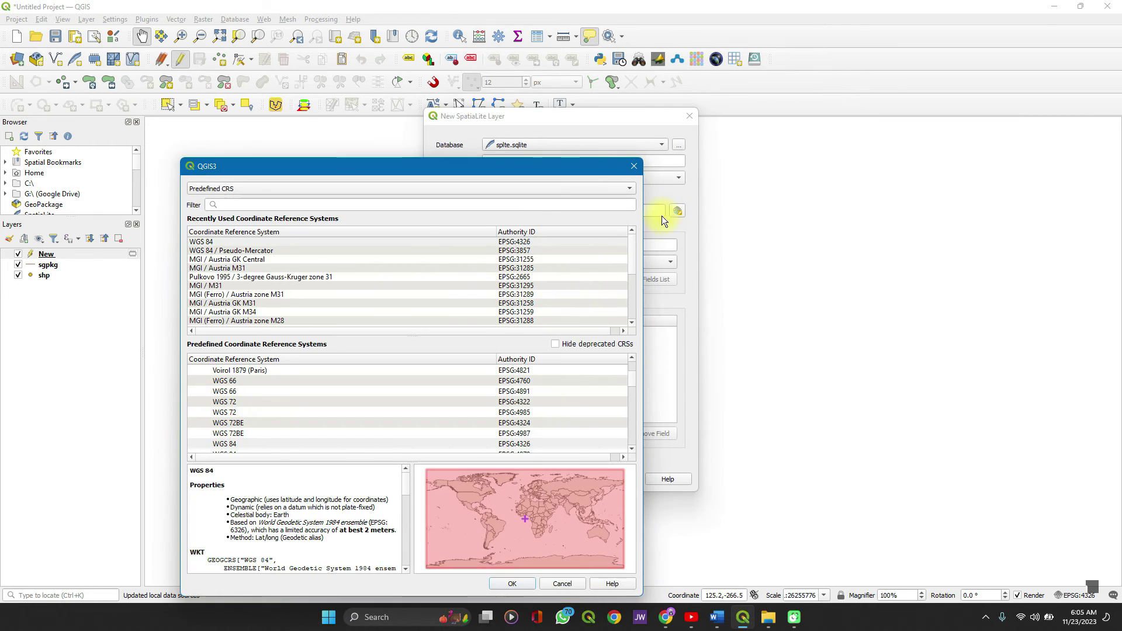
pyautogui.click(633, 166)
# Add a text (string) field called name to the SpatiaLite layer's fields list
pyautogui.click(505, 246)
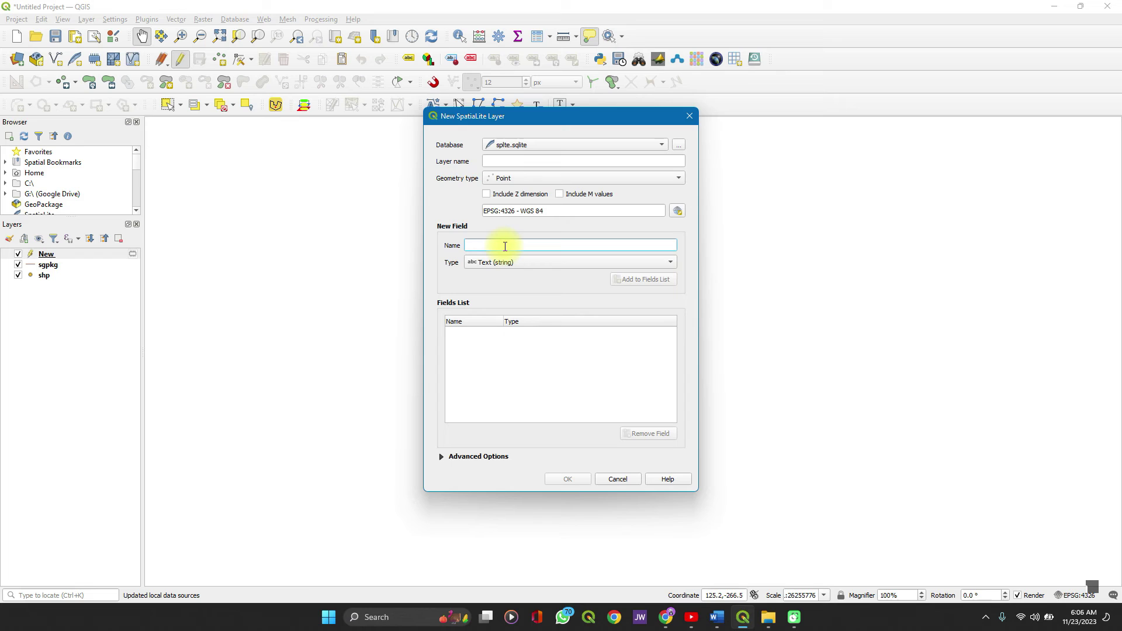
pyautogui.write('name')
pyautogui.click(654, 279)
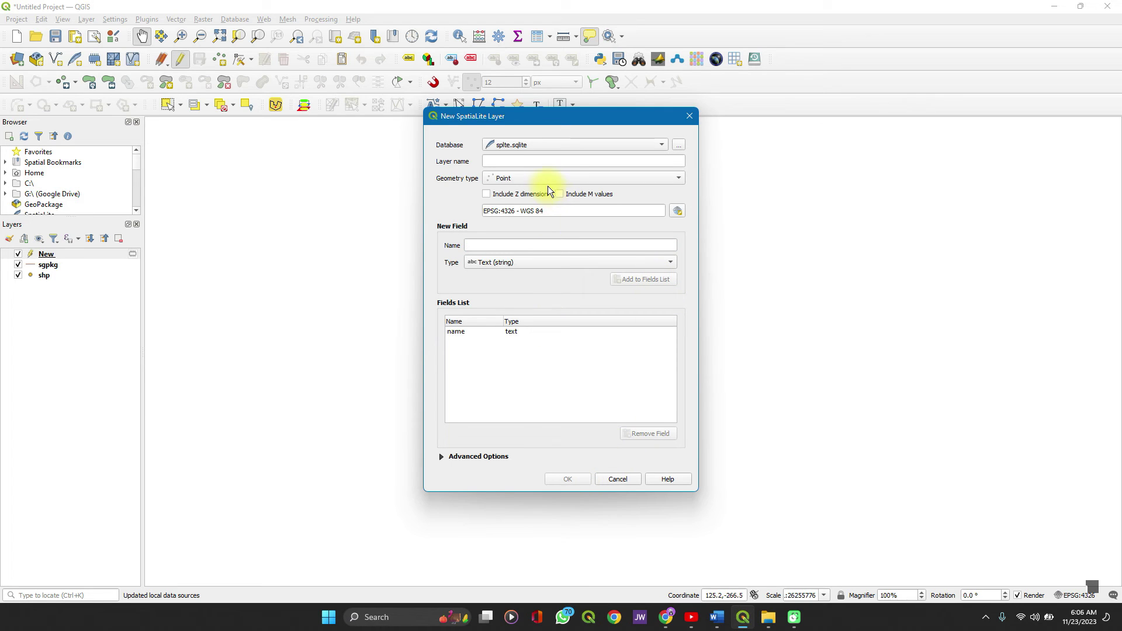
# Name the SpatiaLite layer spatialdatahub and create it
pyautogui.click(635, 164)
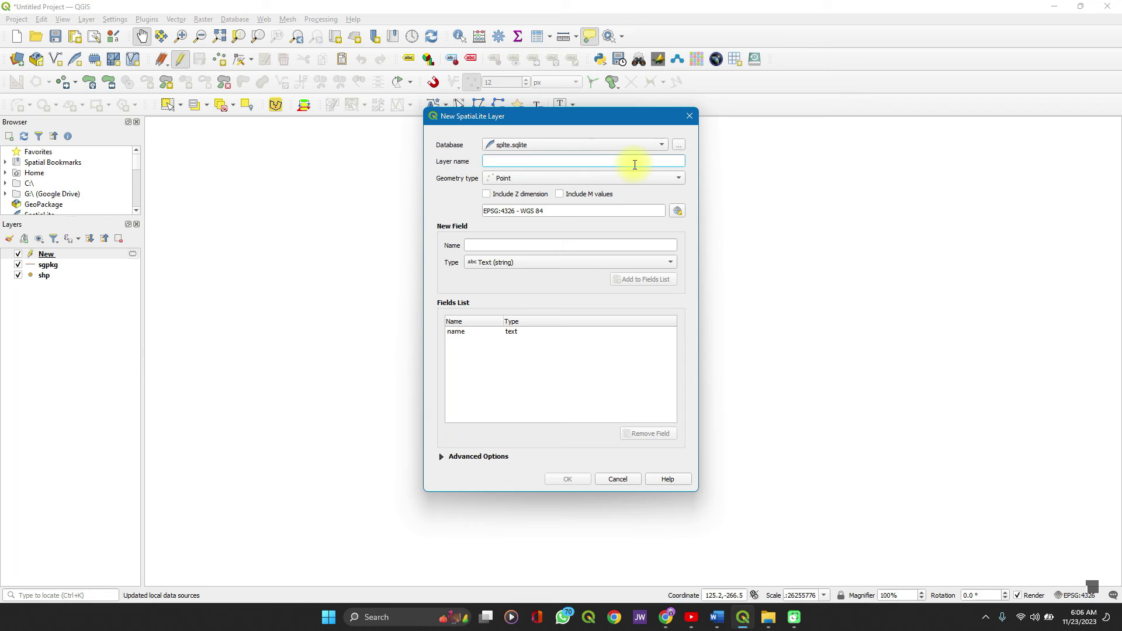
pyautogui.write('s')
pyautogui.press('BackSpace')
pyautogui.write('spatialdatahub')
pyautogui.click(581, 476)
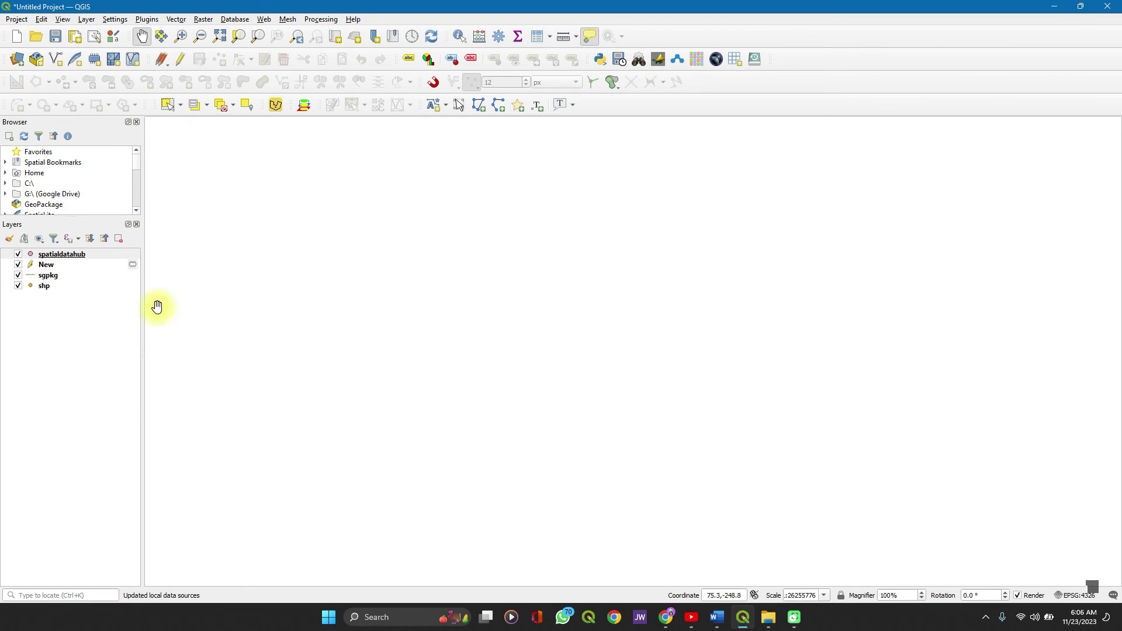
# Start making the New scratch layer permanent, with ESRI Shapefile as the output format
pyautogui.click(50, 266)
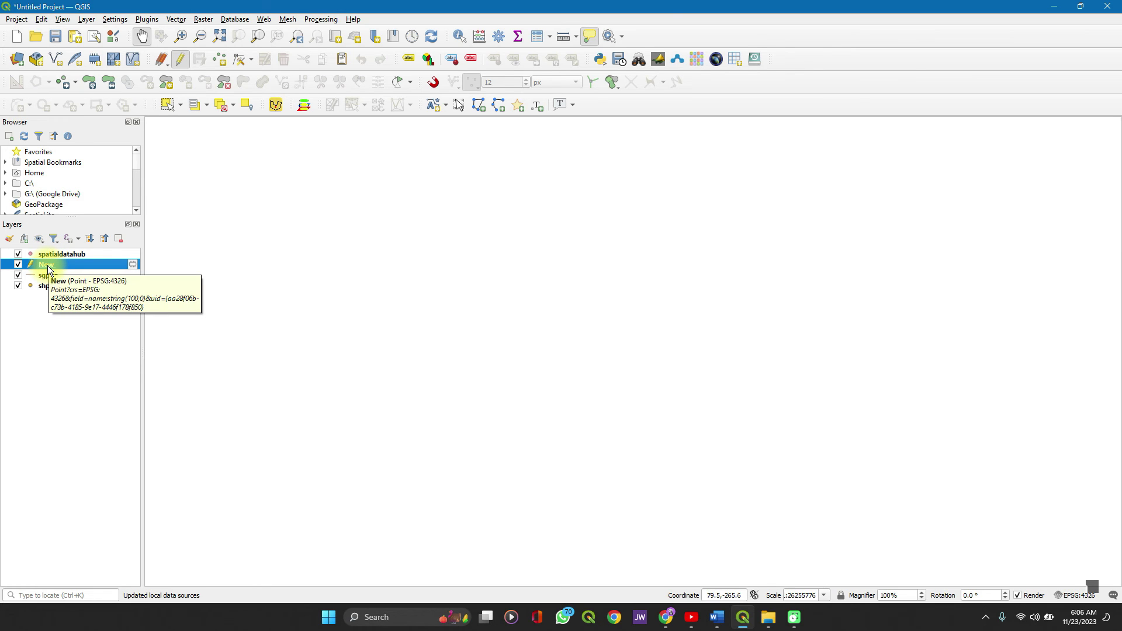
pyautogui.rightClick(47, 265)
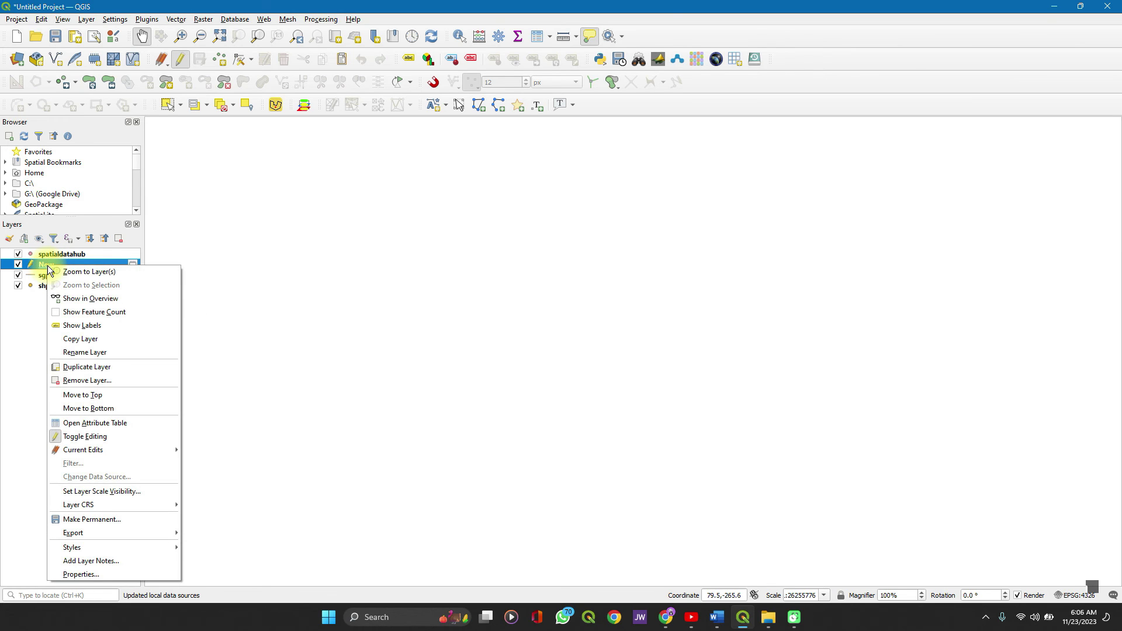
pyautogui.click(97, 520)
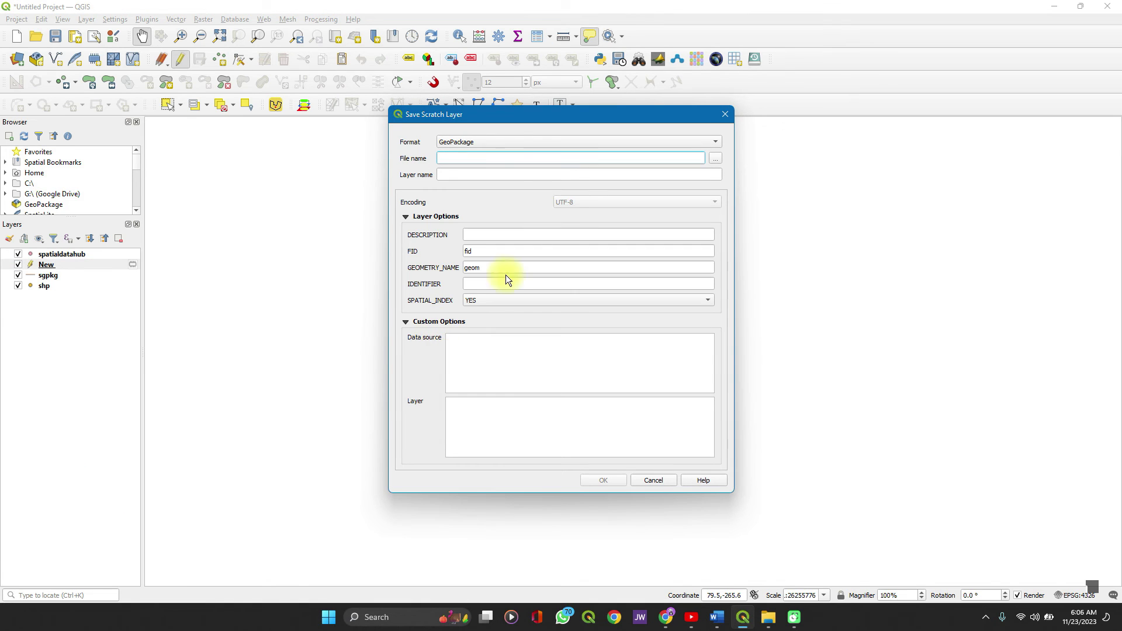
pyautogui.click(560, 140)
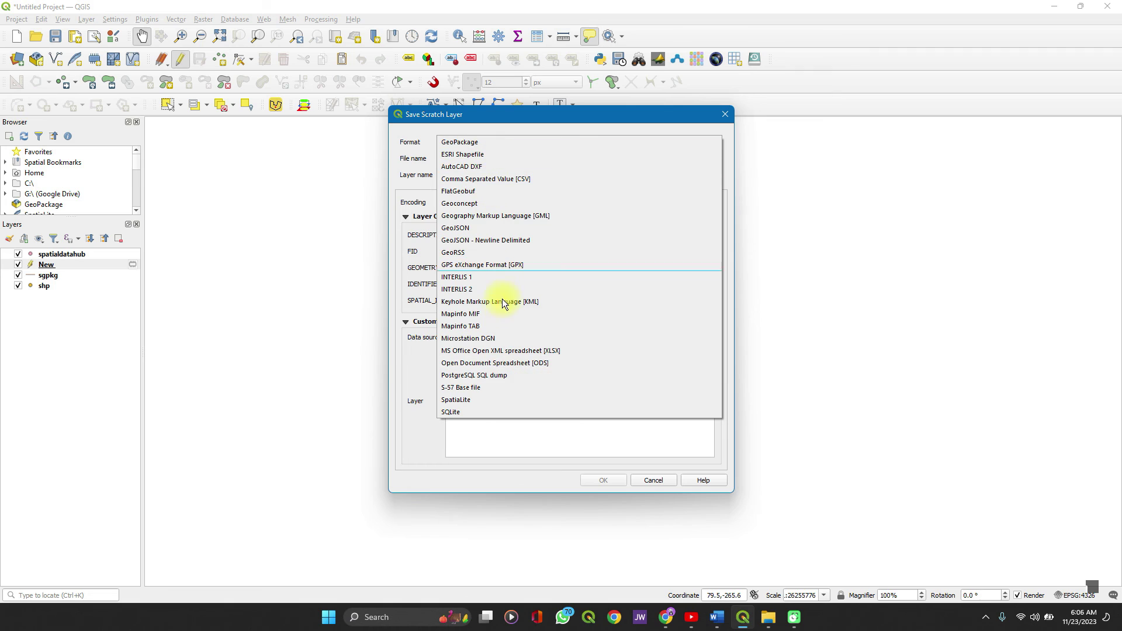
pyautogui.click(477, 155)
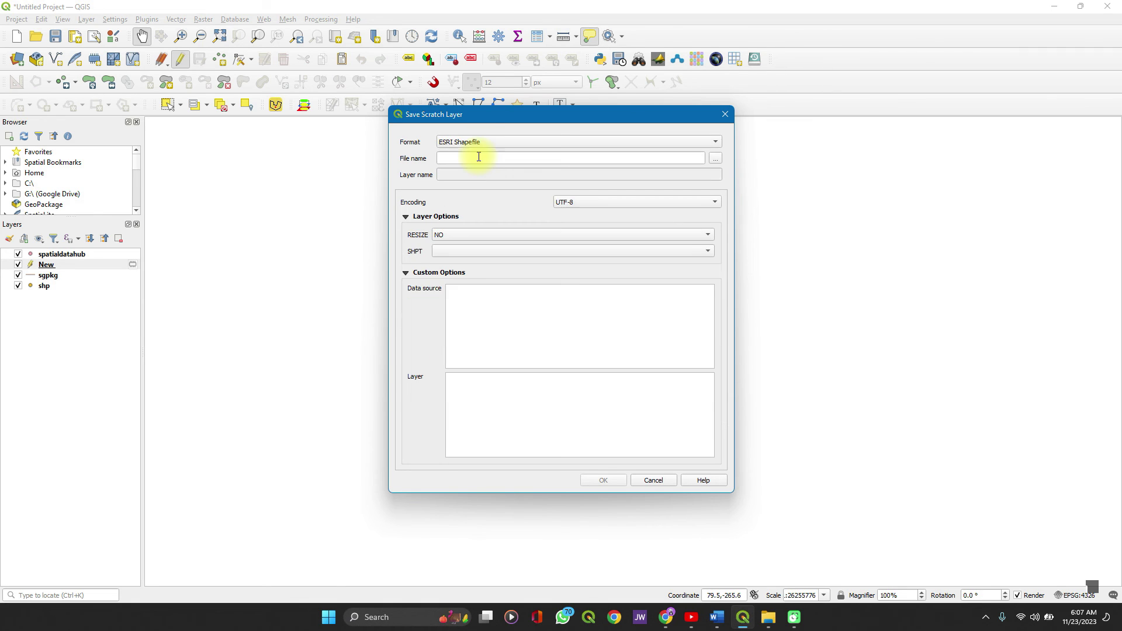
# Save the scratch layer as the shapefile shp2 in the Spatial Data Hub folder
pyautogui.click(718, 159)
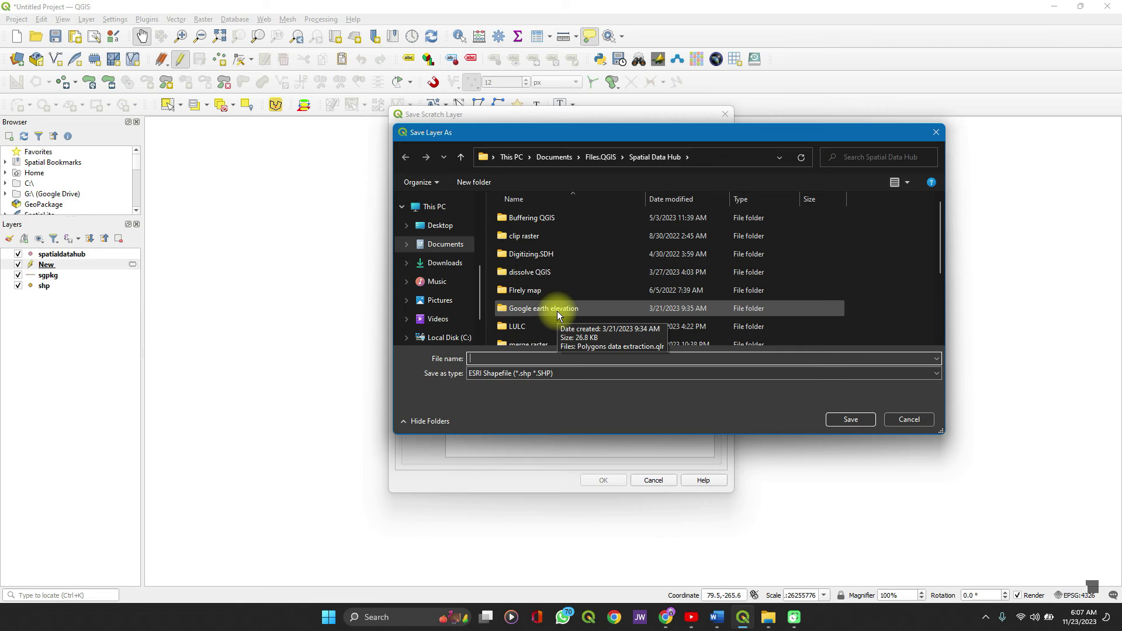
pyautogui.write('sh')
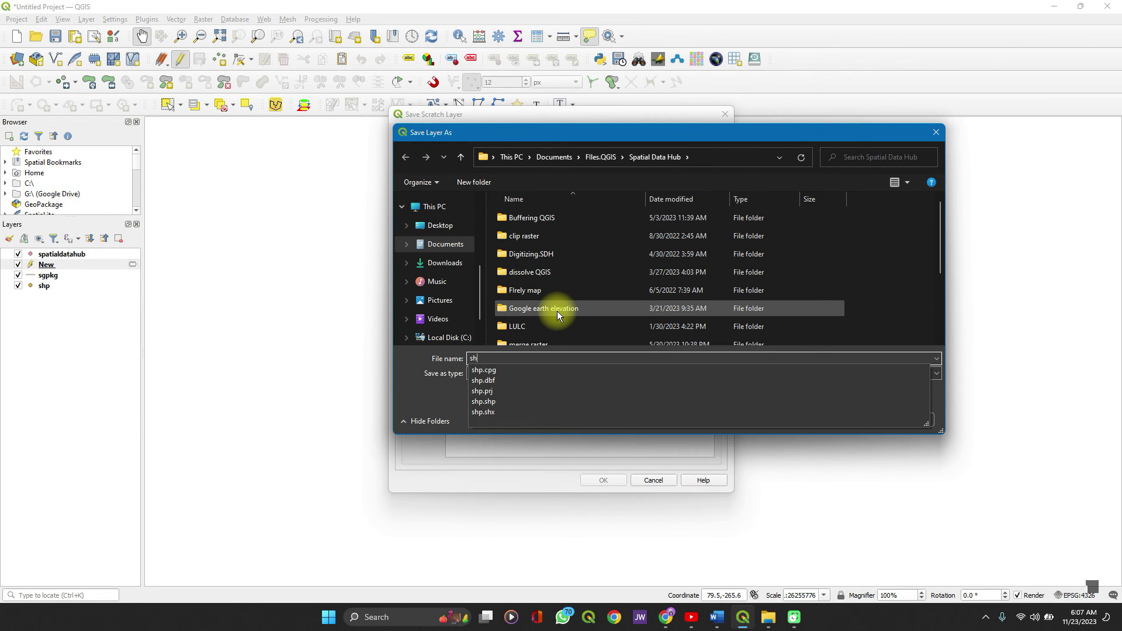
pyautogui.write('p2')
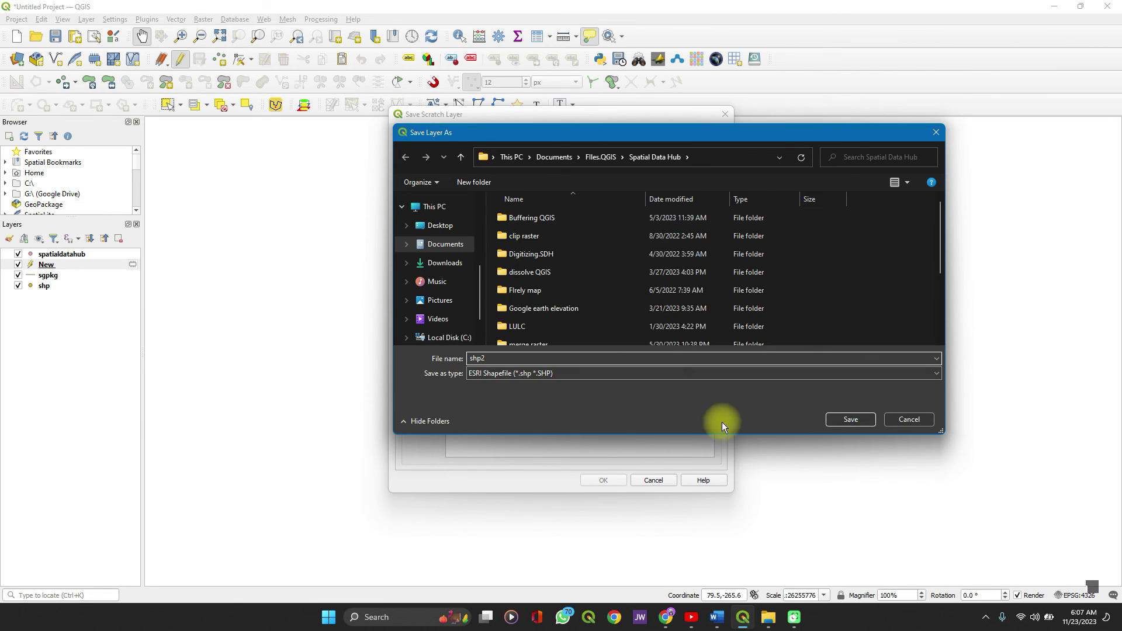
pyautogui.click(840, 420)
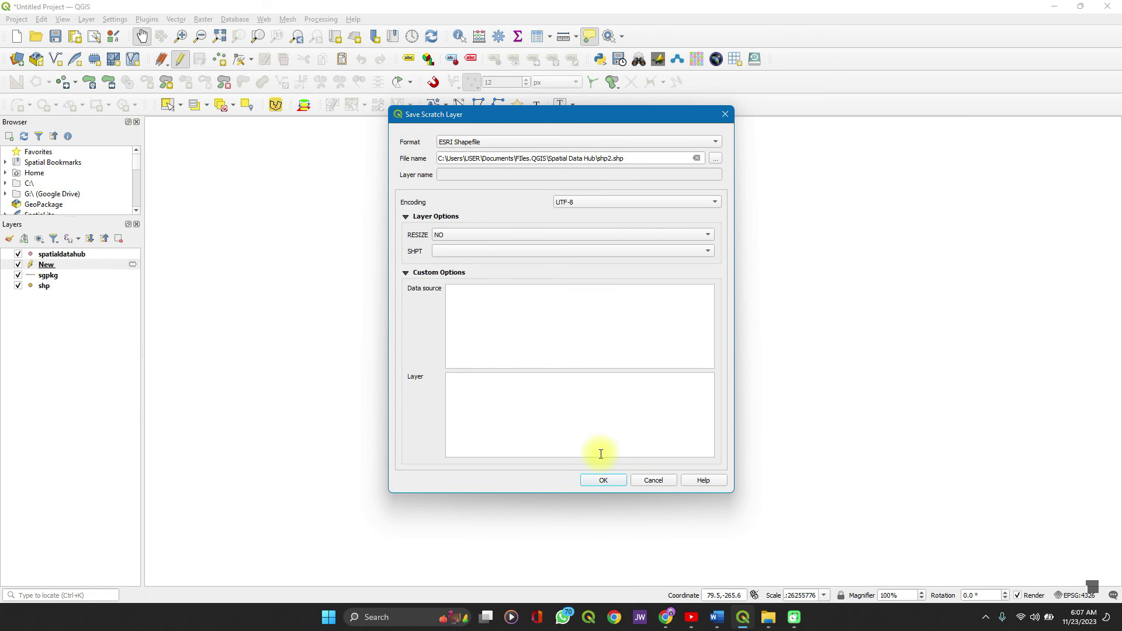
pyautogui.click(603, 481)
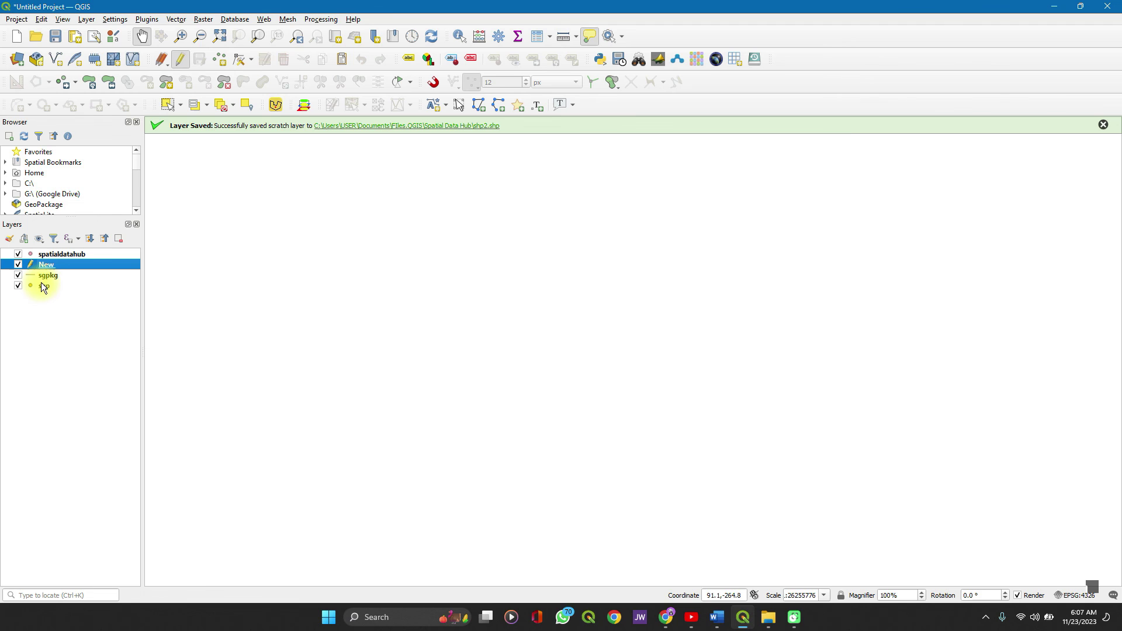
# Open the folder of the saved shapefile in File Explorer and add shp2.shp to the QGIS project
pyautogui.click(403, 126)
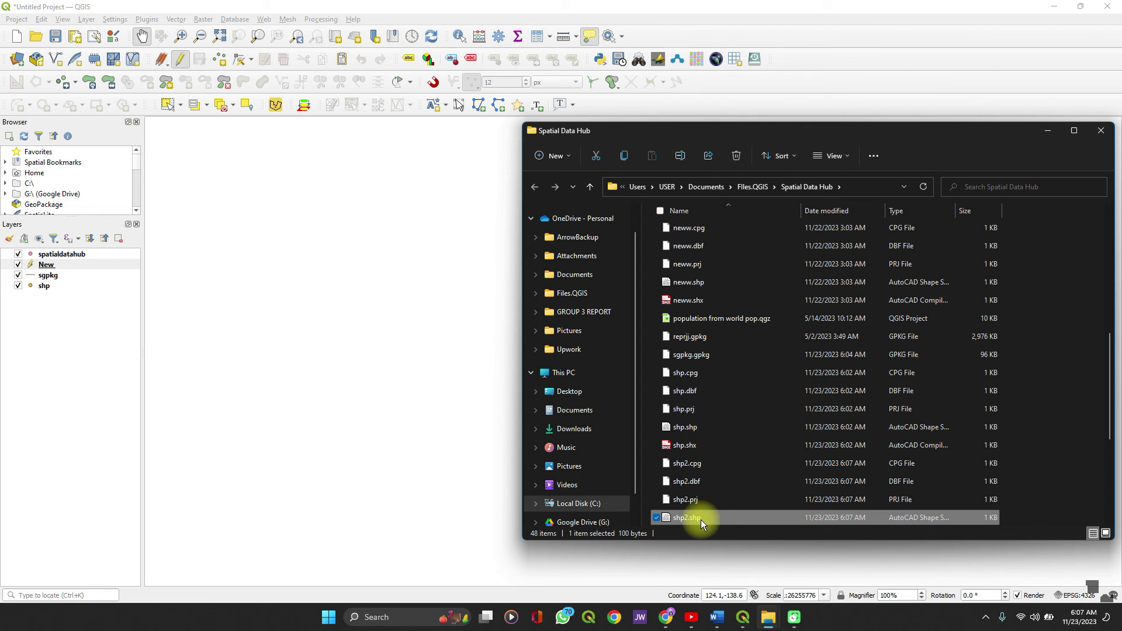
pyautogui.moveTo(443, 489); pyautogui.dragTo(295, 453)
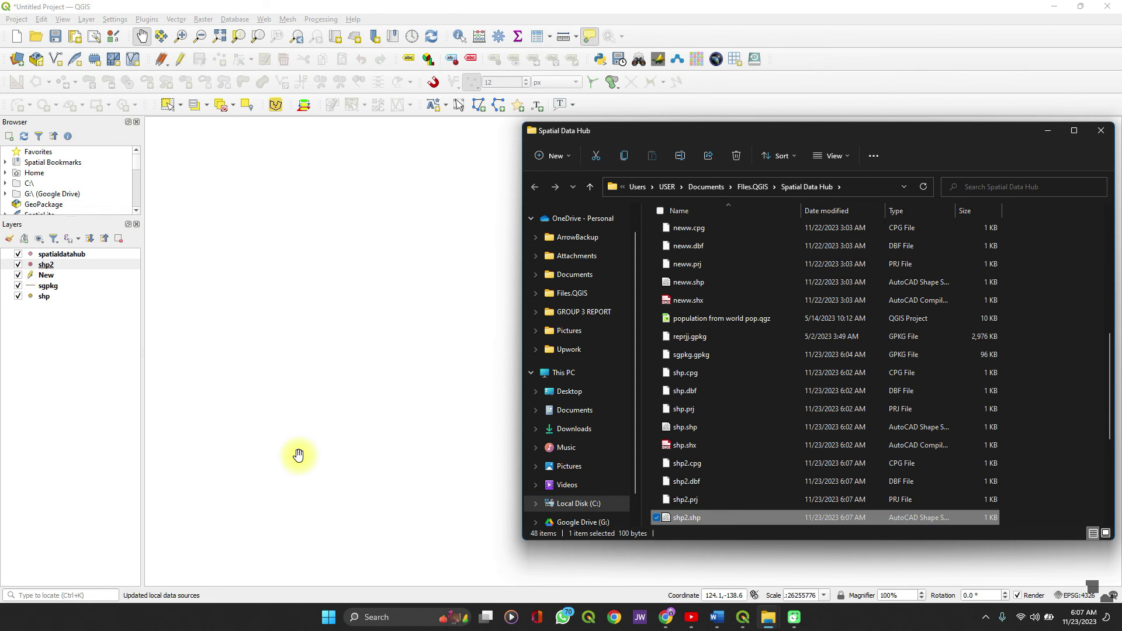
pyautogui.click(298, 455)
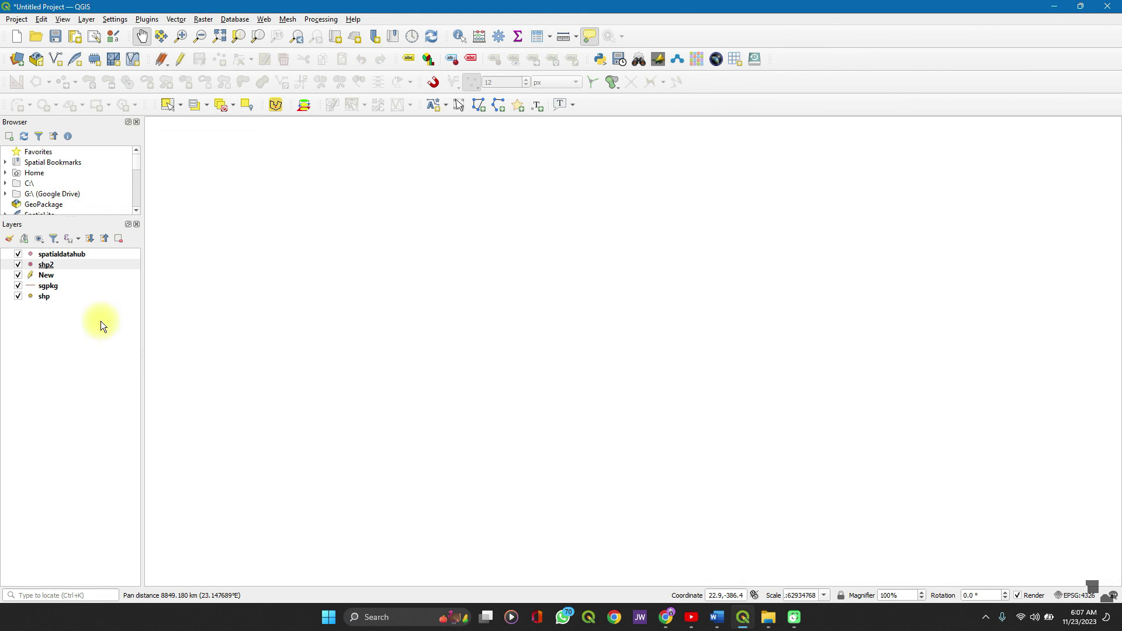
# Open the Save Features As export options for the New layer, look at the format setting and close them without exporting
pyautogui.click(44, 278)
pyautogui.rightClick(45, 279)
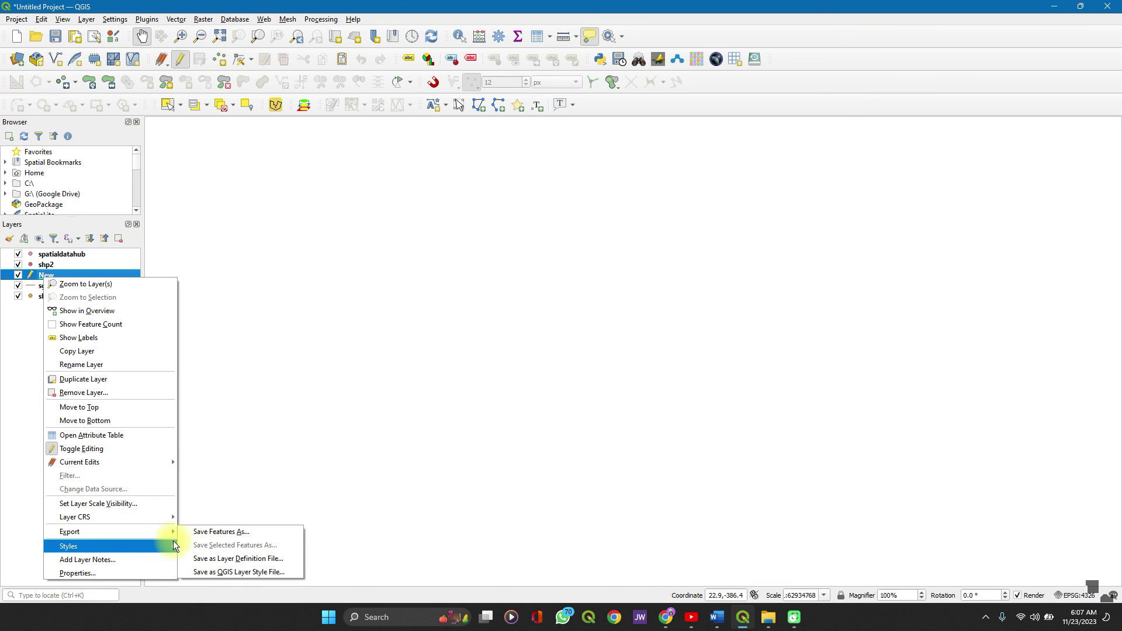
pyautogui.click(203, 534)
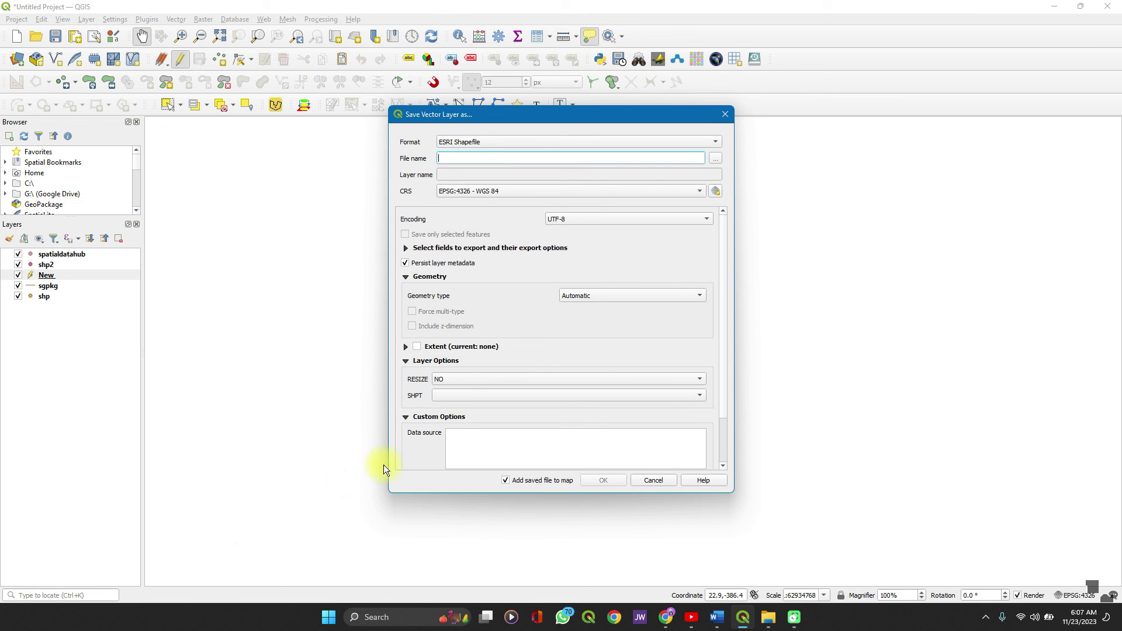
pyautogui.click(557, 142)
pyautogui.click(557, 143)
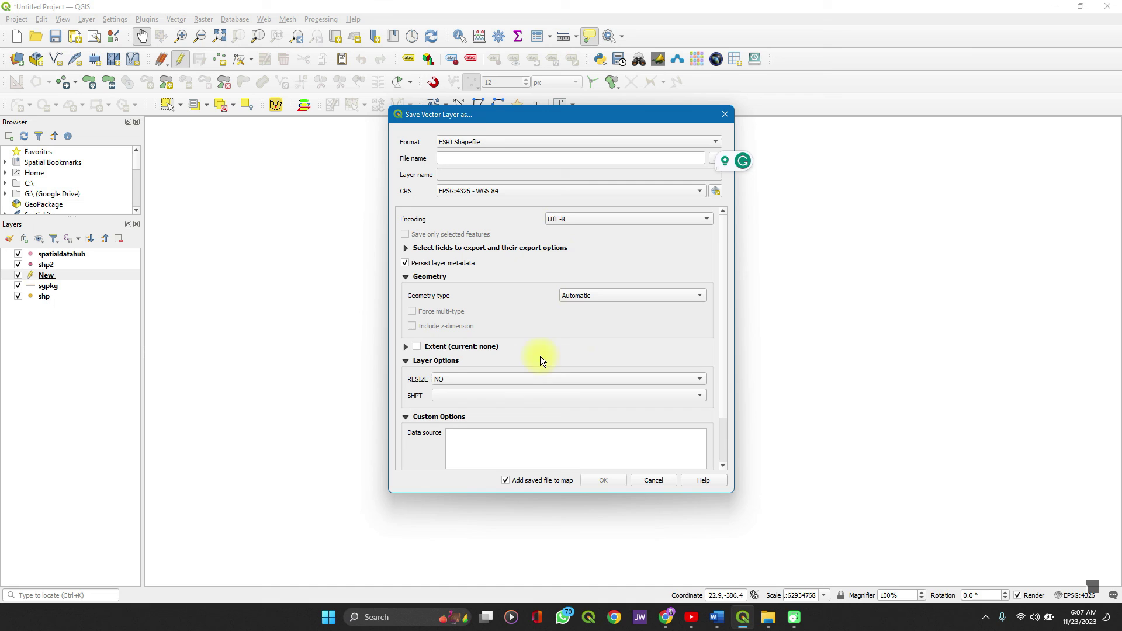
pyautogui.click(727, 115)
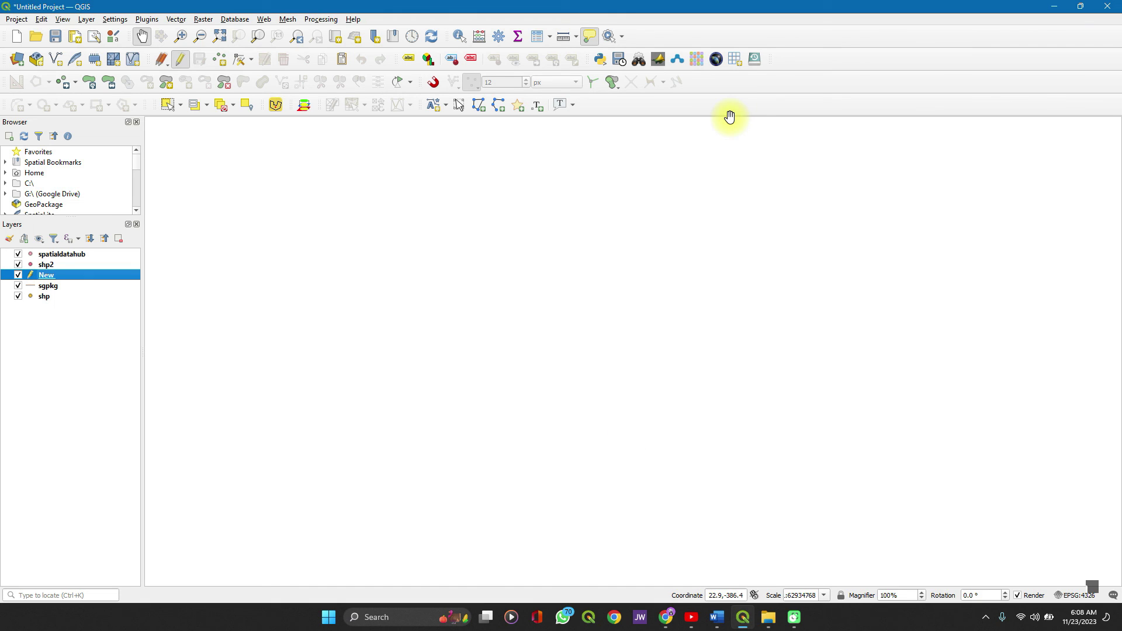
# Switch to YouTube and look through the videos of the Spatial Data Hub channel
pyautogui.click(690, 617)
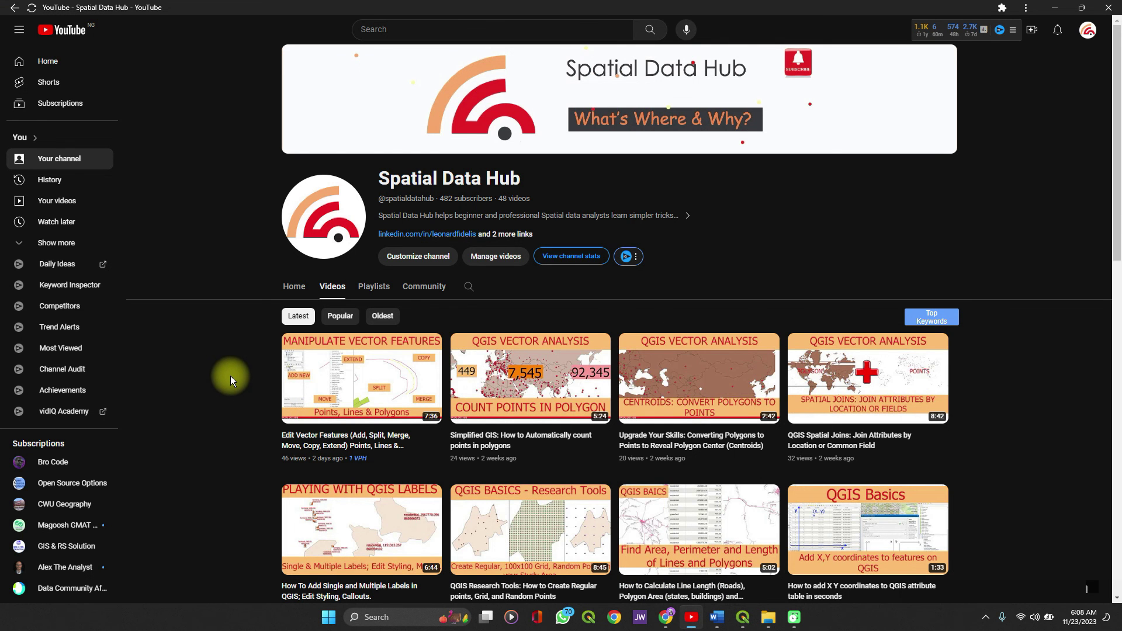
pyautogui.scroll(-2, 230, 376)
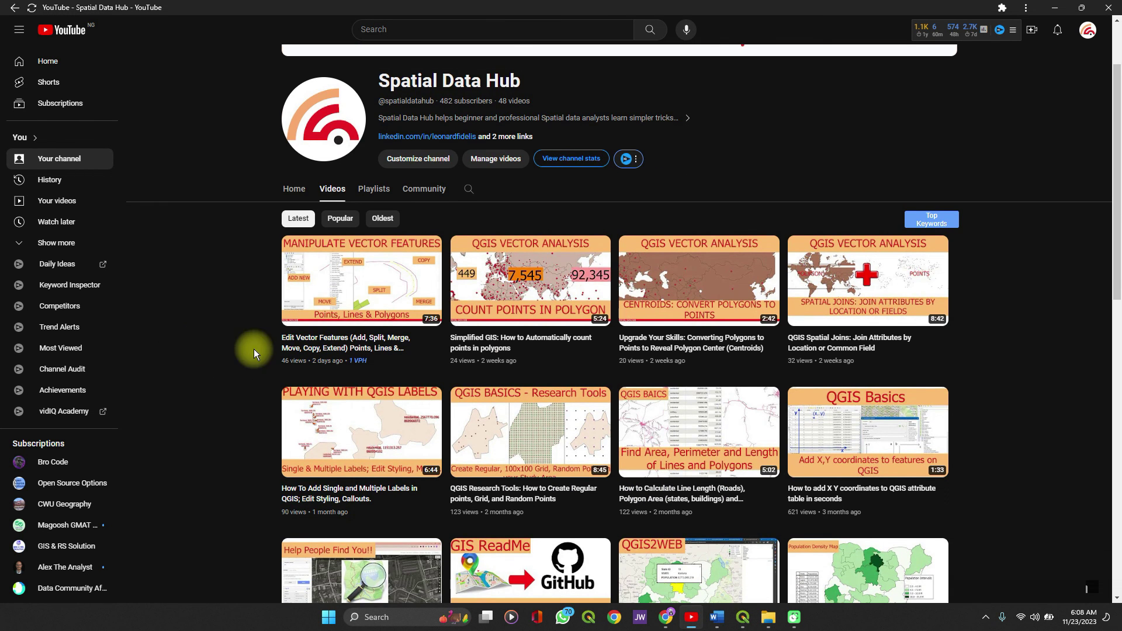